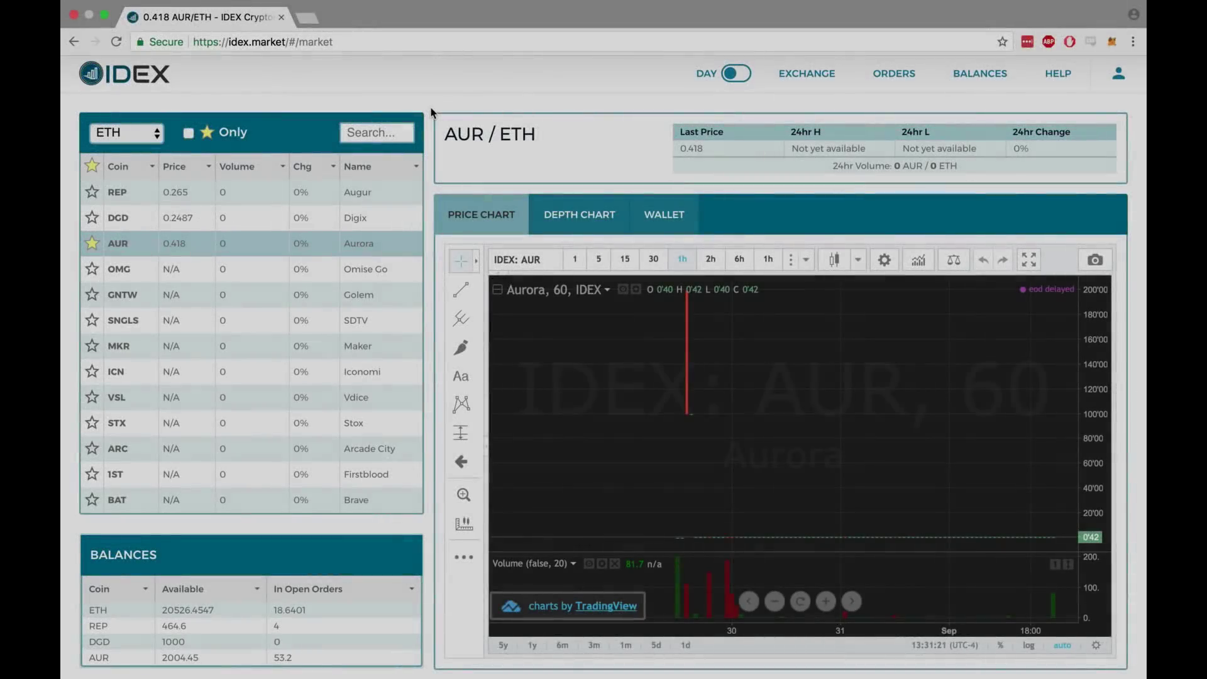
scroll(430, 108, "down", 2)
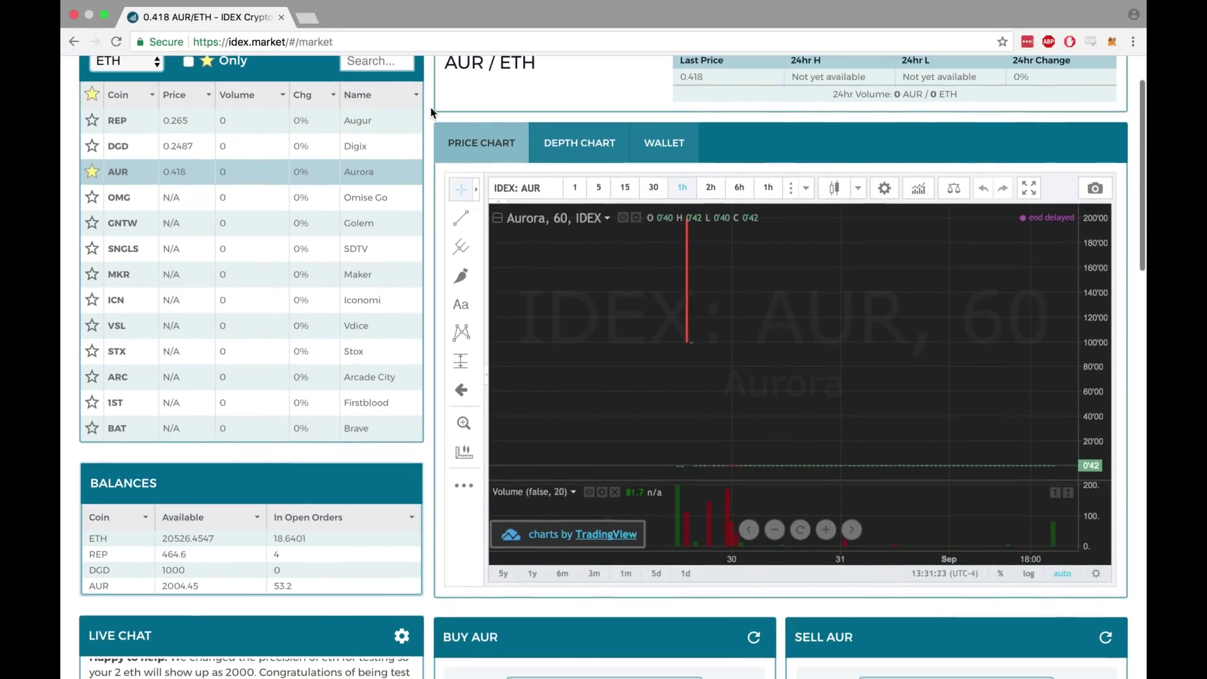
Step: Show the depth chart and sell 12.2 AUR into buy orders from 0.39 ETH
left_click(532, 139)
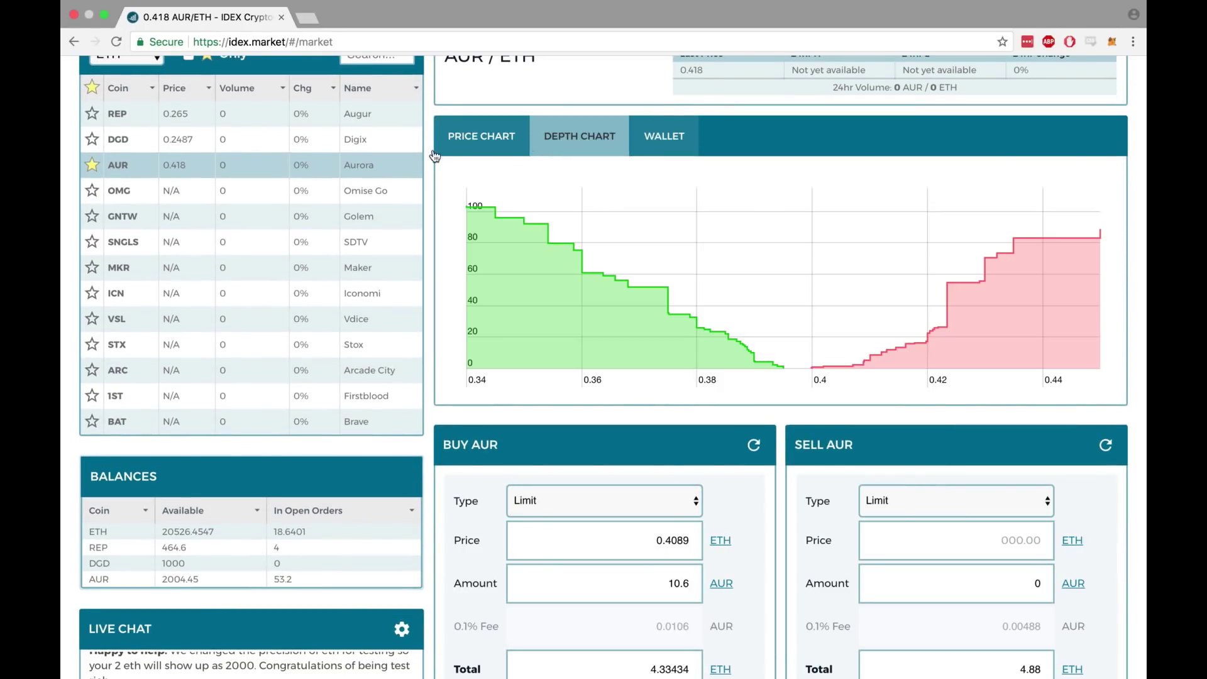
scroll(427, 153, "down", 3)
scroll(424, 154, "down", 1)
scroll(434, 179, "down", 3)
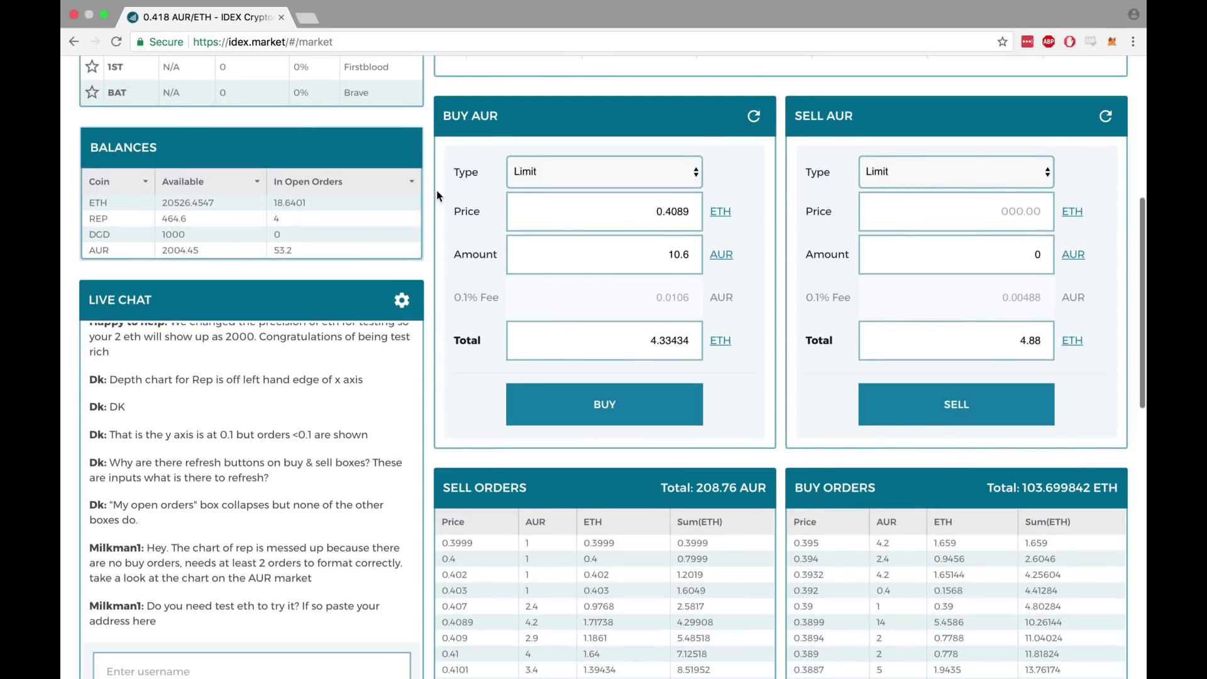
left_click(876, 610)
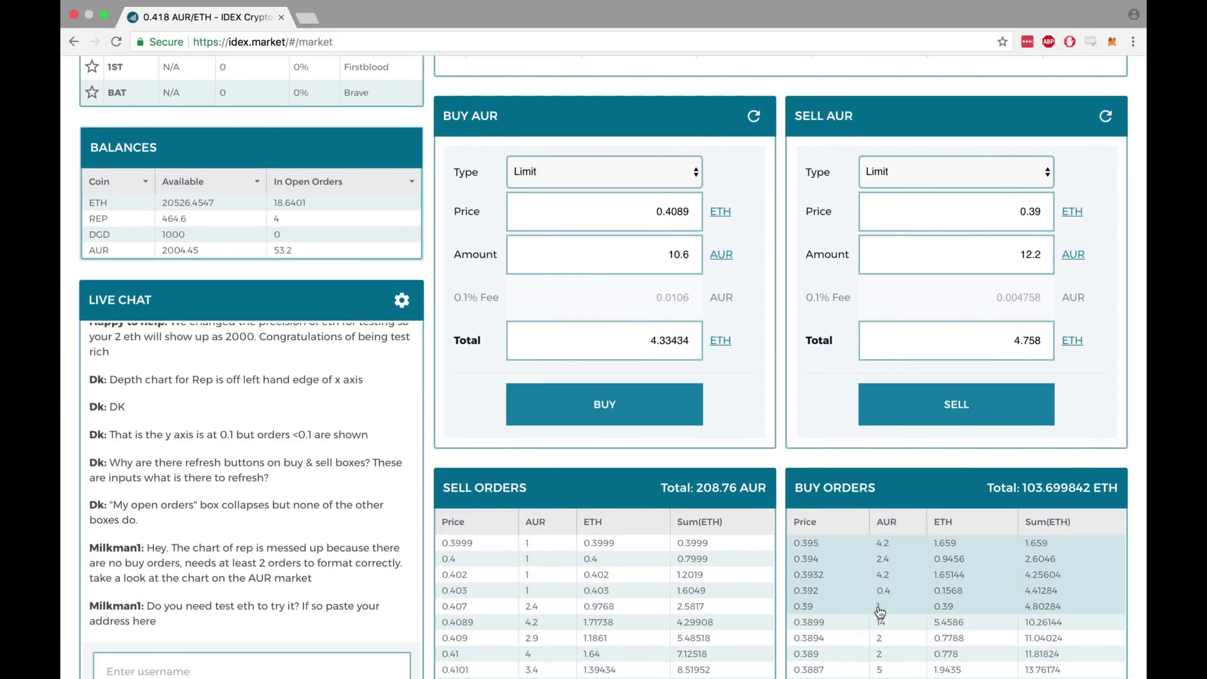
left_click(938, 422)
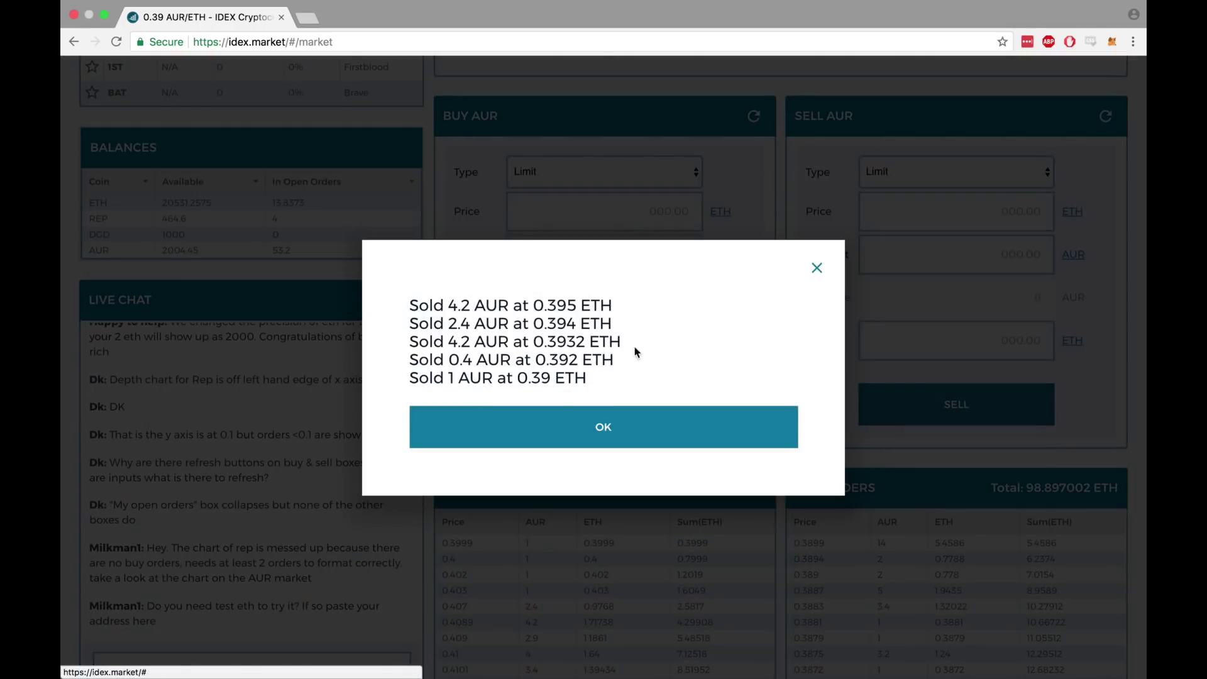
left_click(597, 424)
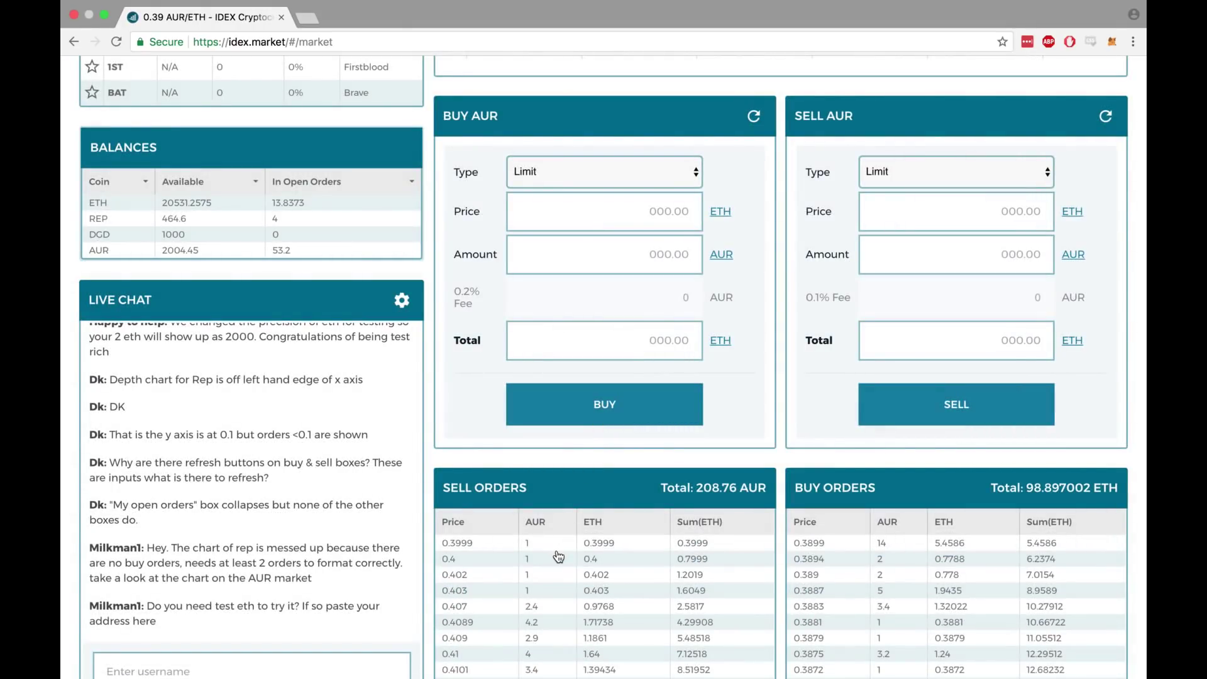
Step: Buy 1 AUR at 0.3999 ETH from the sell order book
left_click(557, 544)
left_click(588, 404)
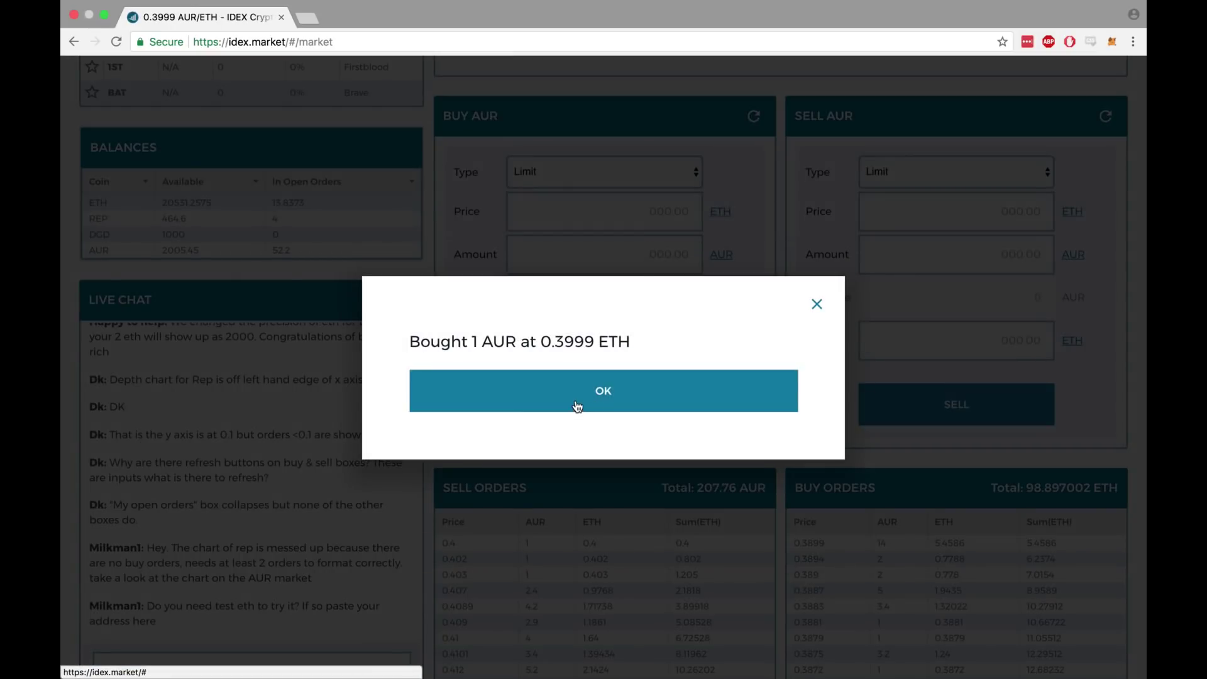
left_click(589, 405)
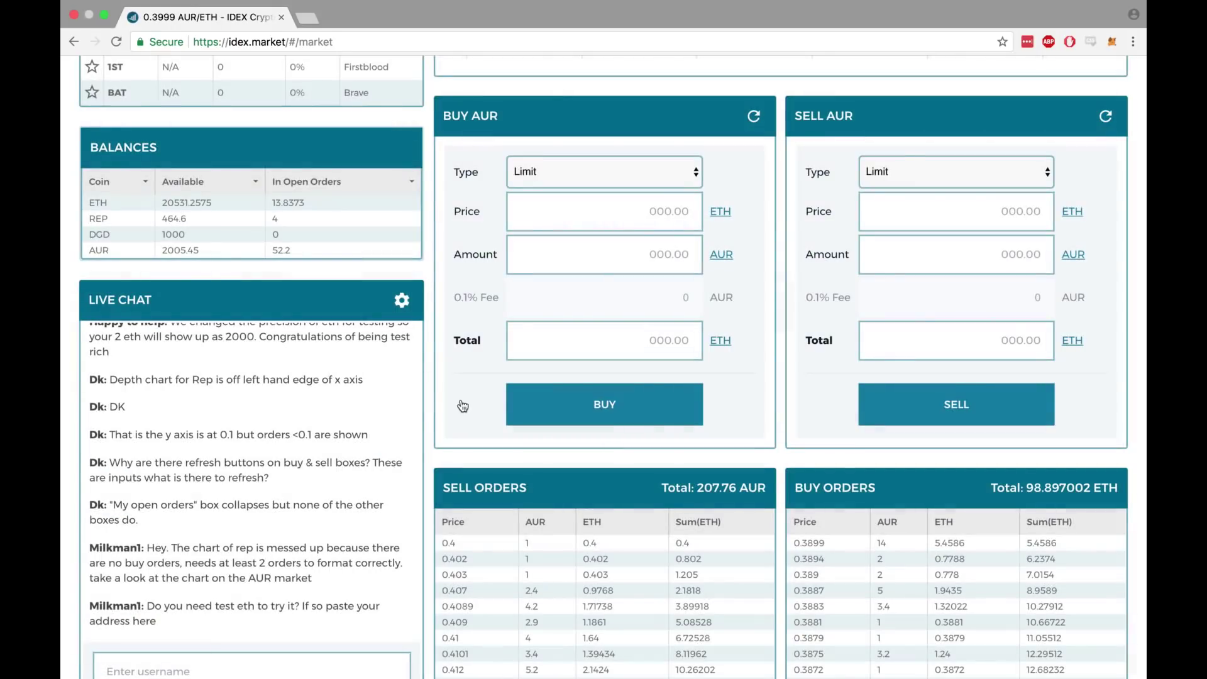
scroll(429, 405, "up", 5)
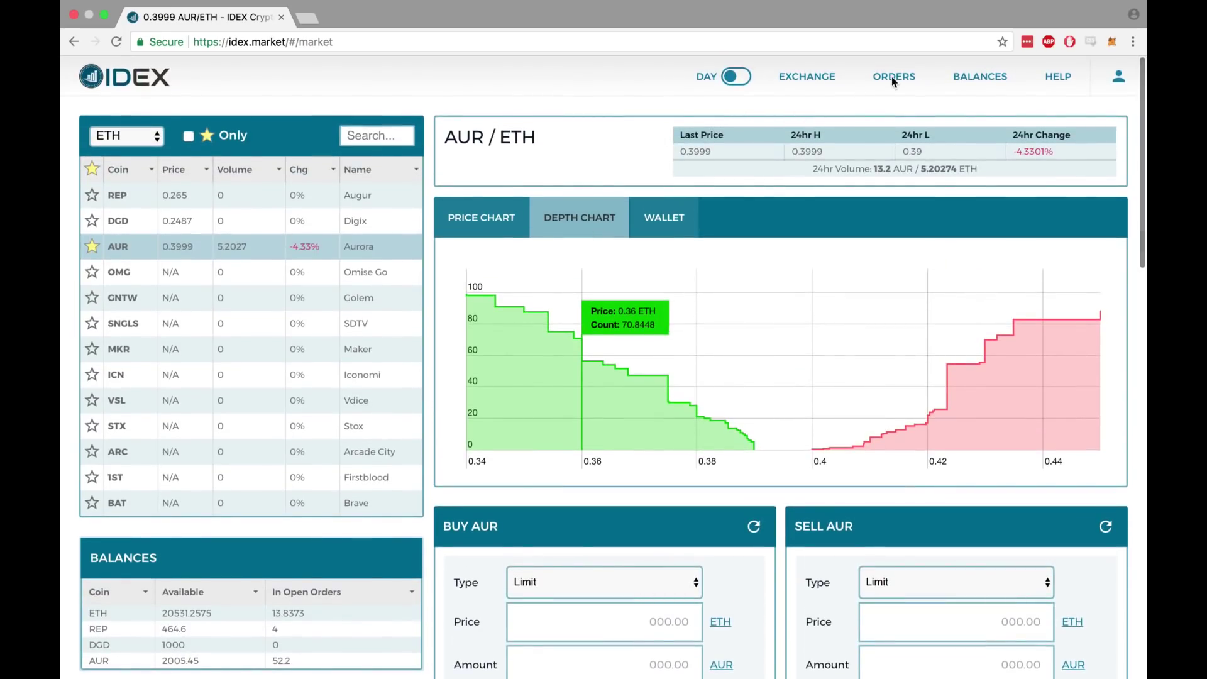
Step: Review the executed trades in Trade History, then return to the AUR/ETH market
left_click(891, 77)
left_click(877, 158)
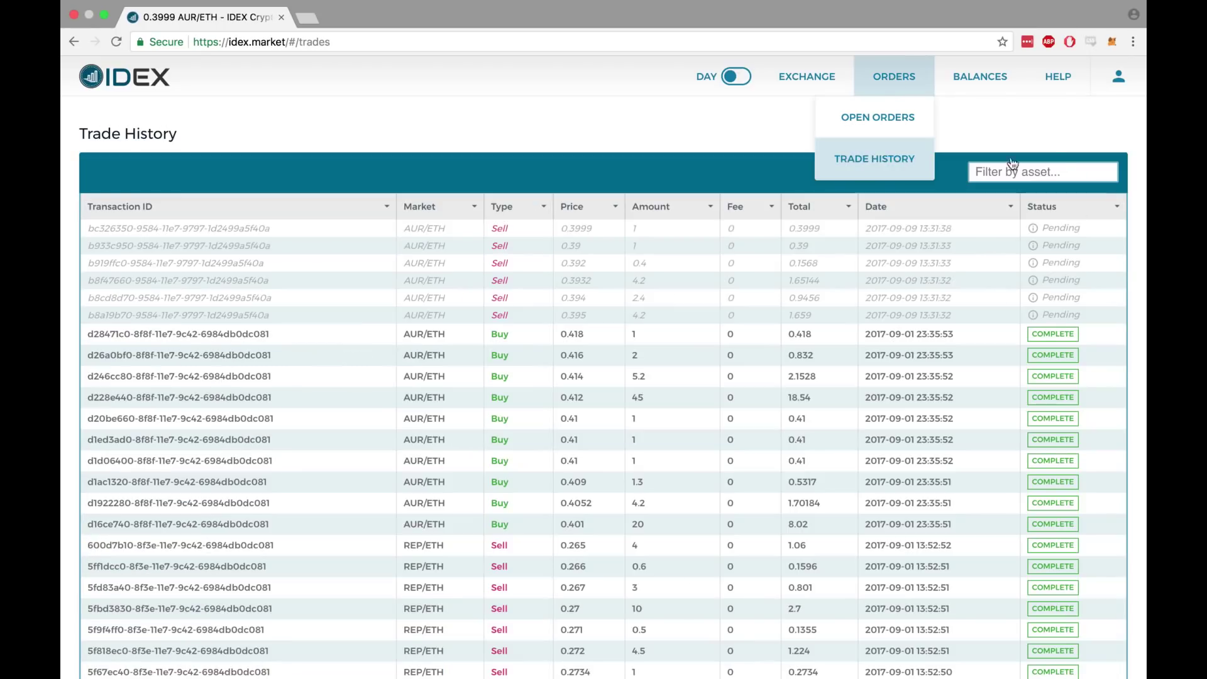
left_click(808, 79)
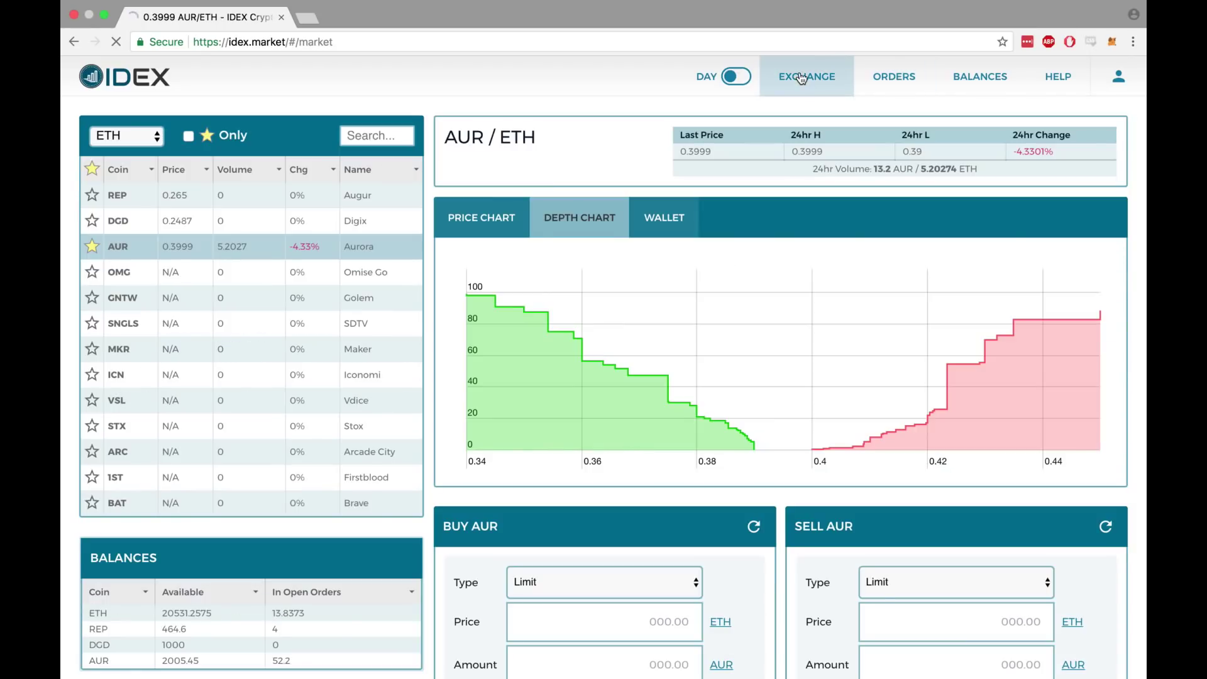
scroll(427, 254, "down", 4)
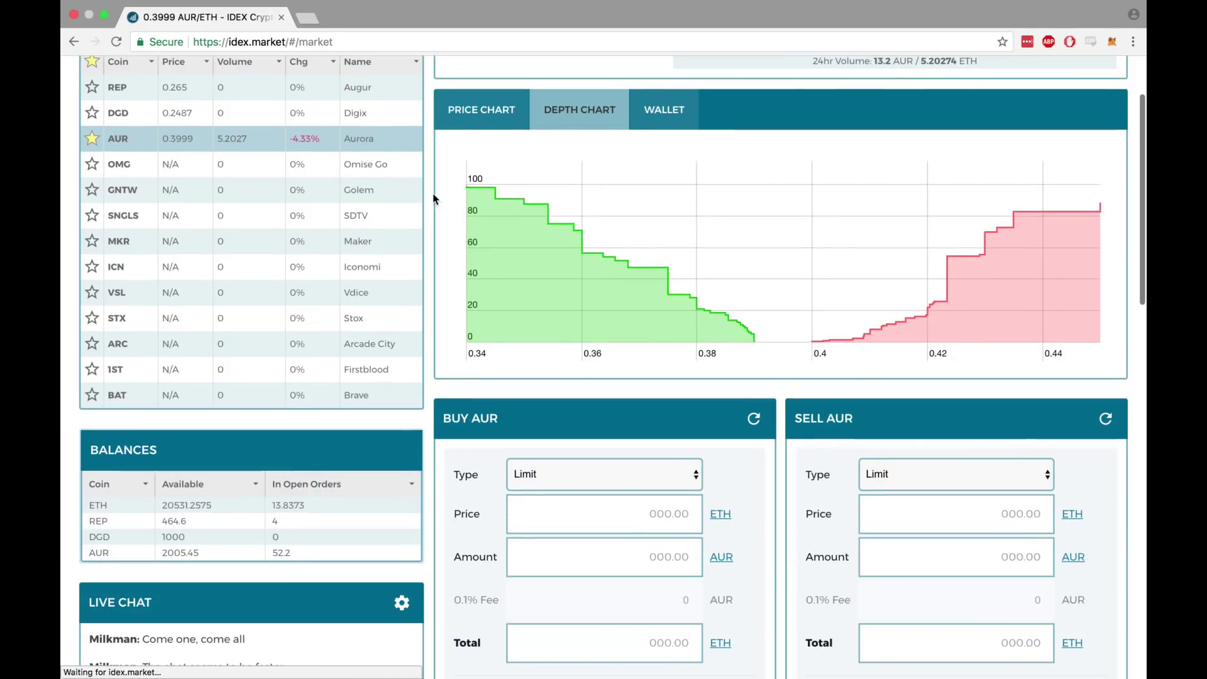
scroll(427, 254, "down", 1)
scroll(427, 255, "down", 2)
scroll(428, 255, "down", 1)
scroll(428, 254, "down", 2)
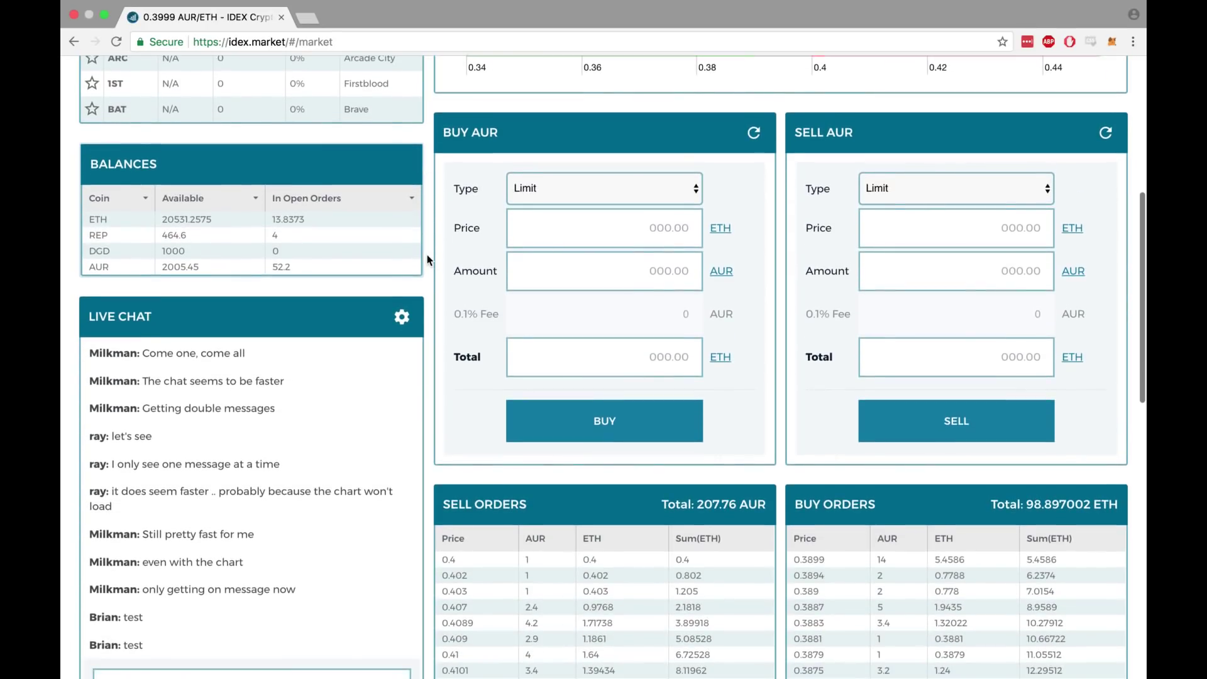
scroll(427, 255, "down", 2)
scroll(426, 255, "up", 1)
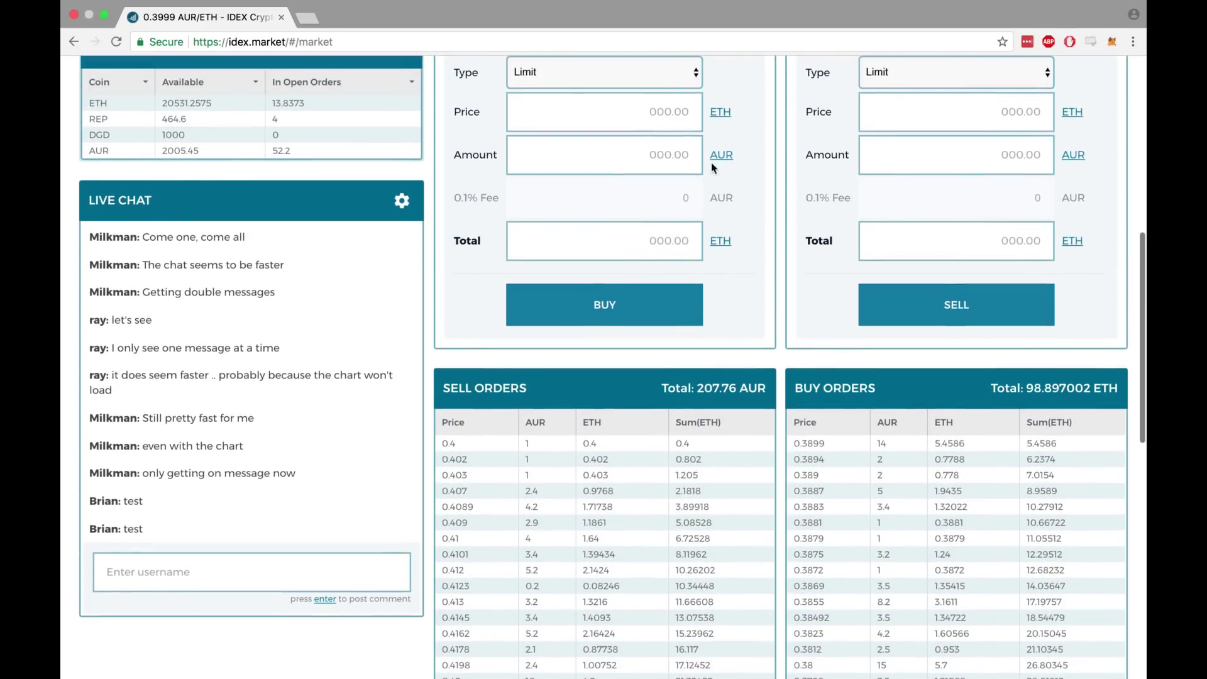
Step: Submit a Sell AUR order for 2 AUR at 0.41 ETH and acknowledge the confirmation
left_click(941, 114)
left_click(941, 114)
type(".41")
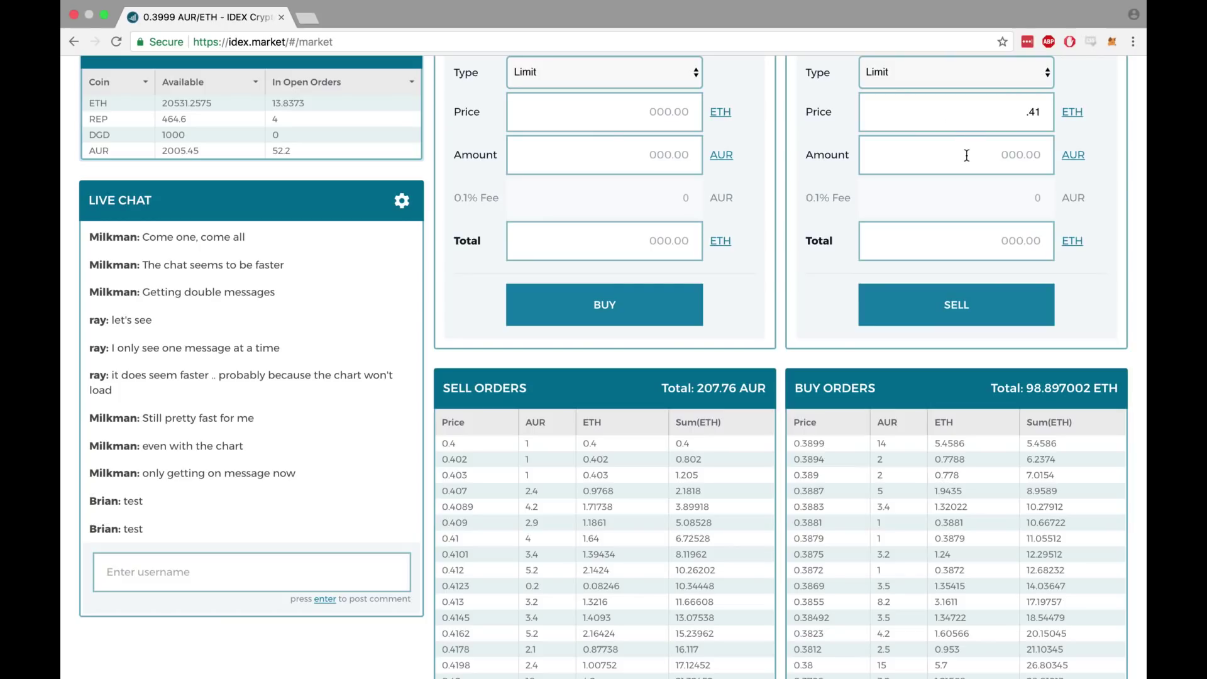
left_click(967, 156)
type("2")
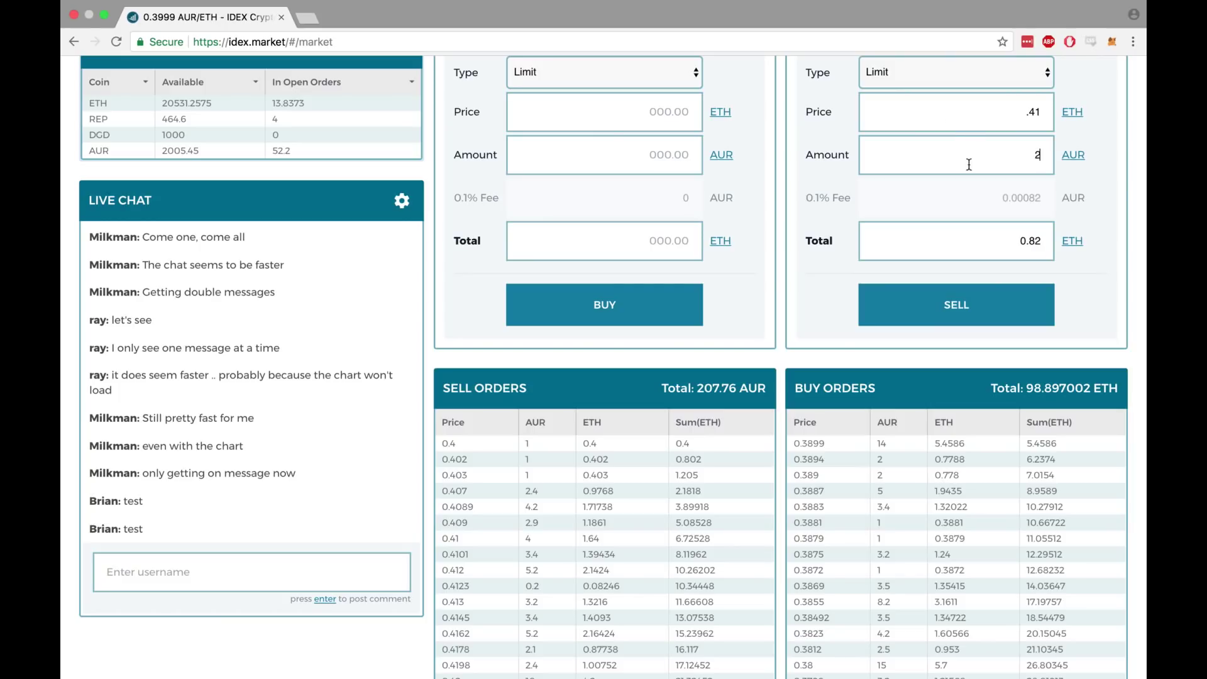
left_click(983, 312)
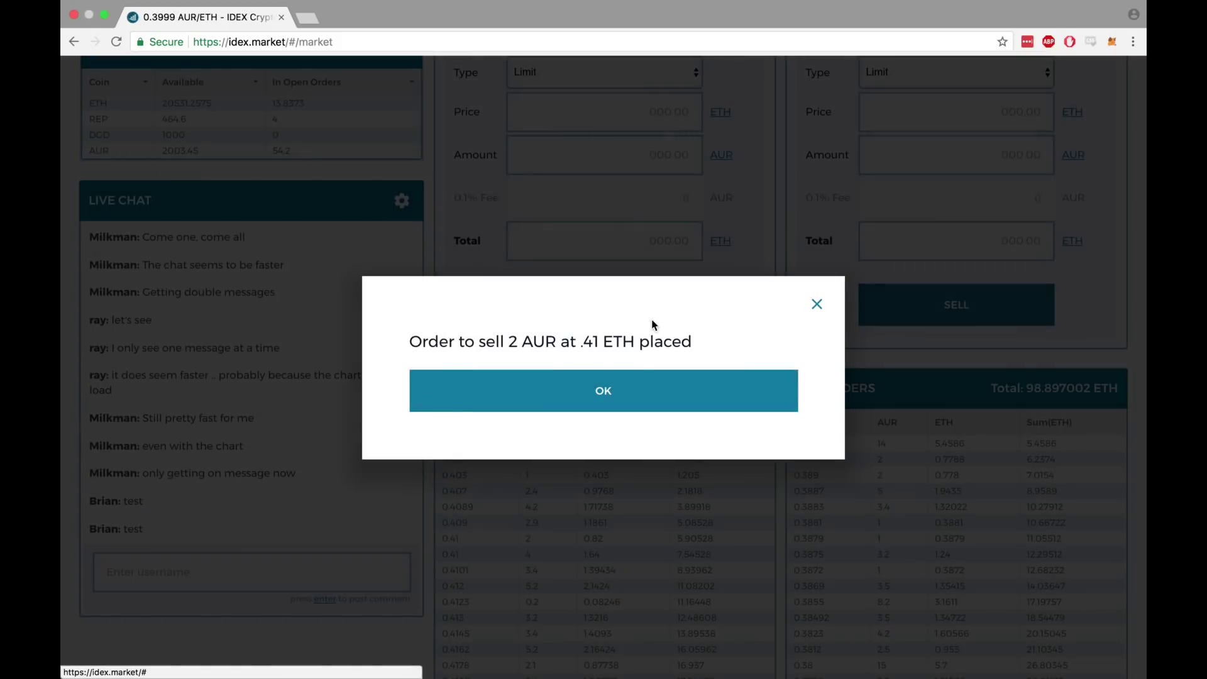
left_click(635, 391)
scroll(784, 385, "down", 2)
scroll(784, 384, "down", 3)
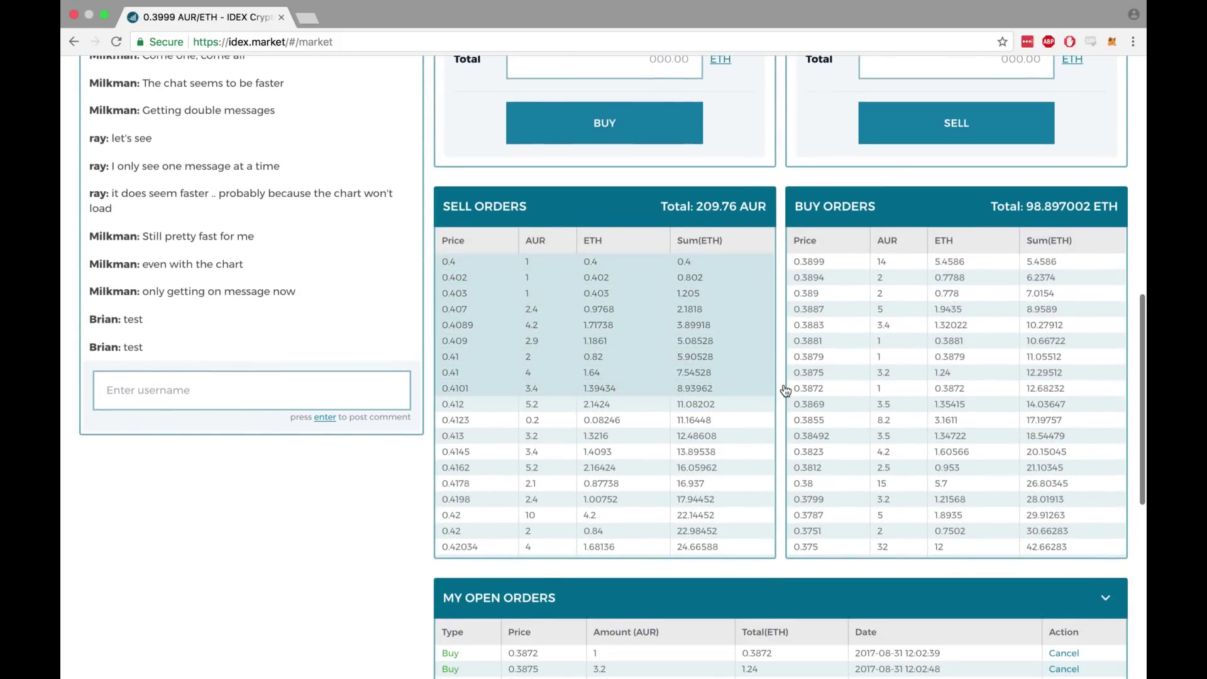
scroll(784, 383, "down", 3)
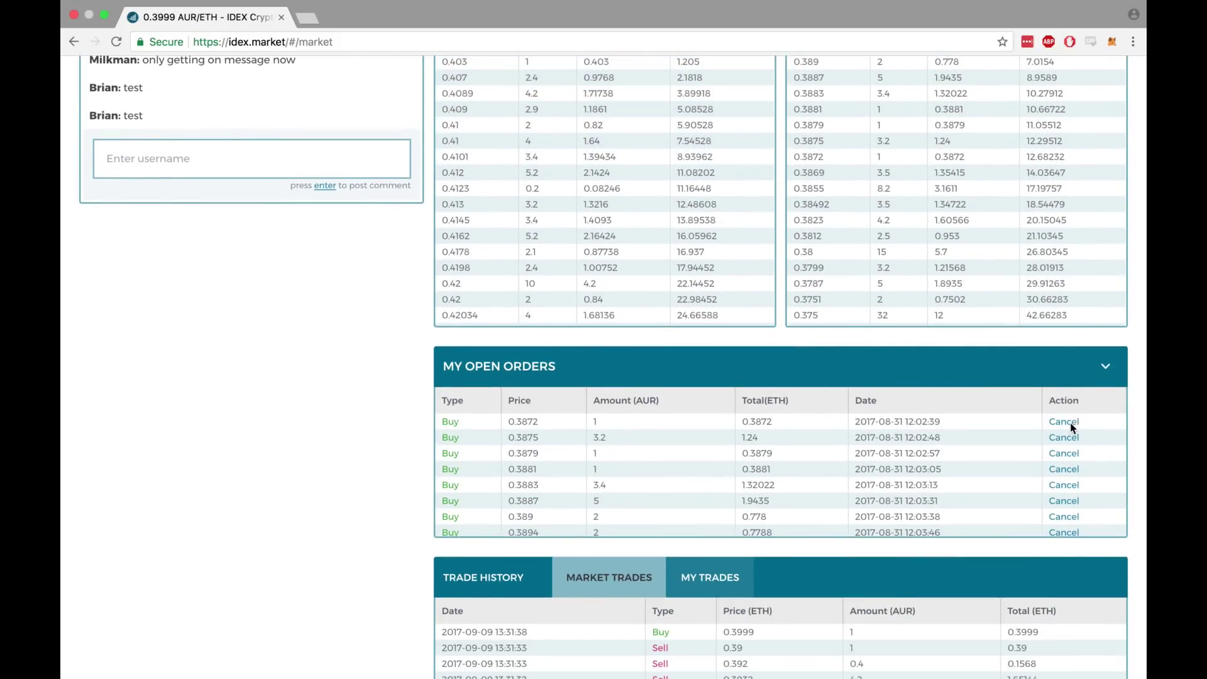
Step: Cancel the open AUR/ETH buy orders at 0.3872 and 0.3879 ETH
left_click(1070, 423)
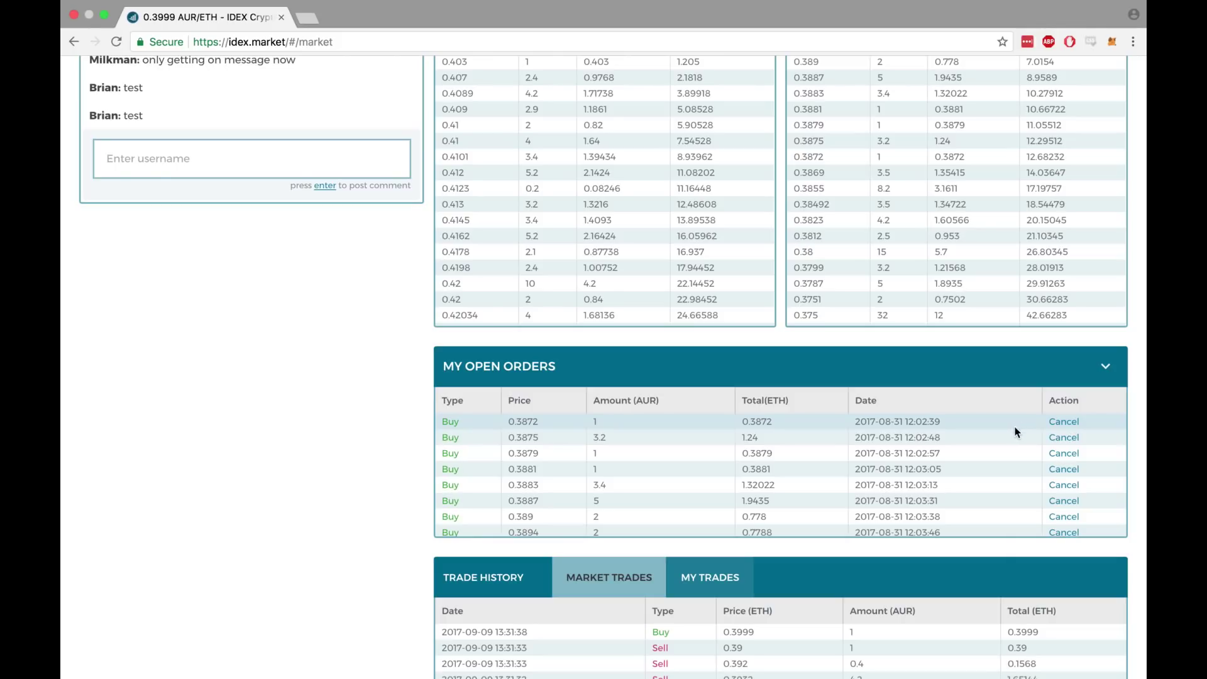
left_click(1066, 439)
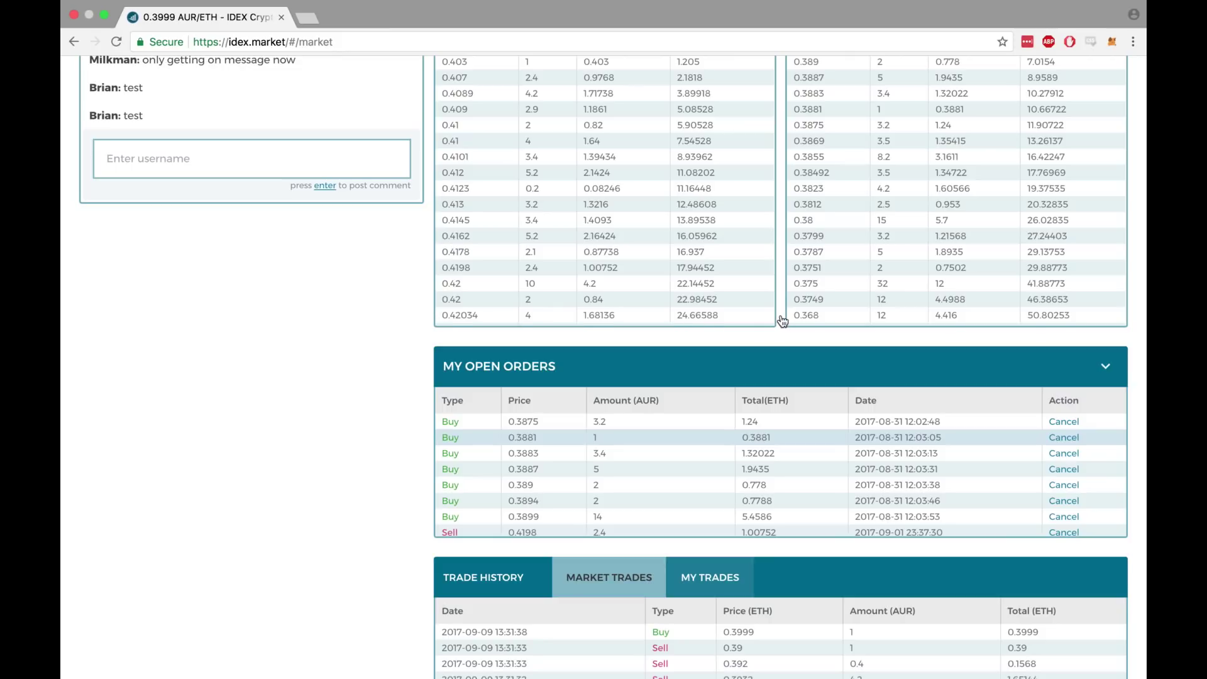
scroll(783, 321, "up", 3)
scroll(783, 321, "up", 2)
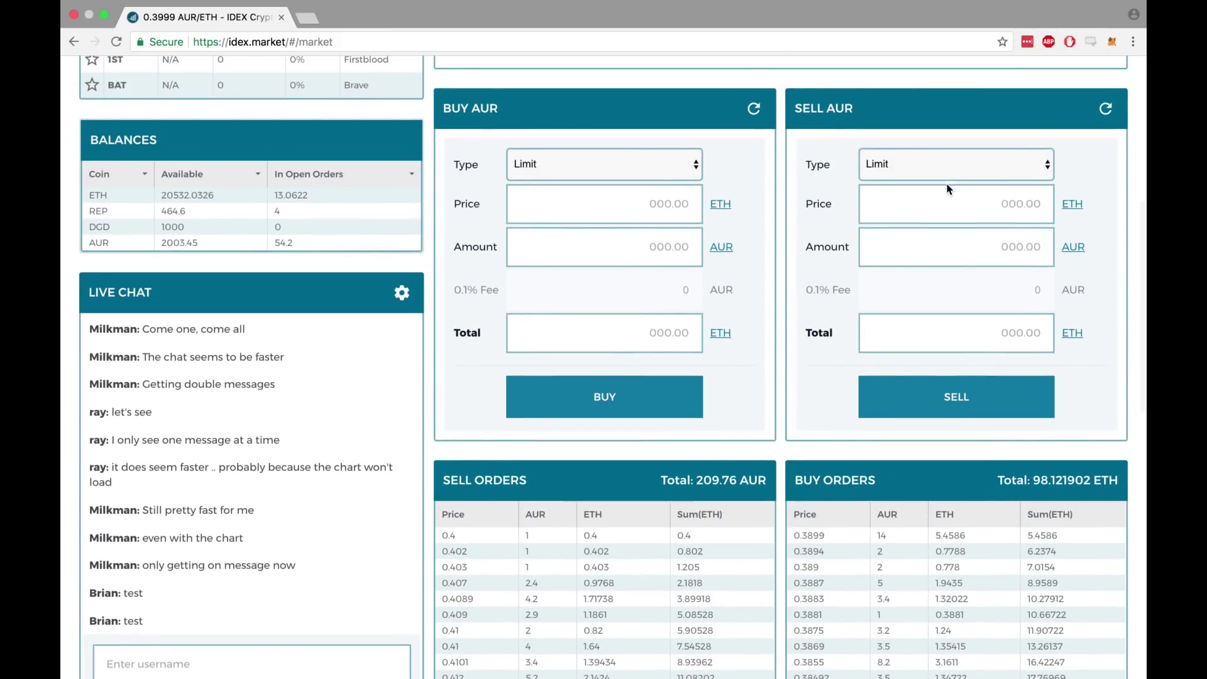
Step: Place a limit order selling 1 AUR at 0.41 ETH
left_click(942, 196)
left_click(942, 196)
type(".4")
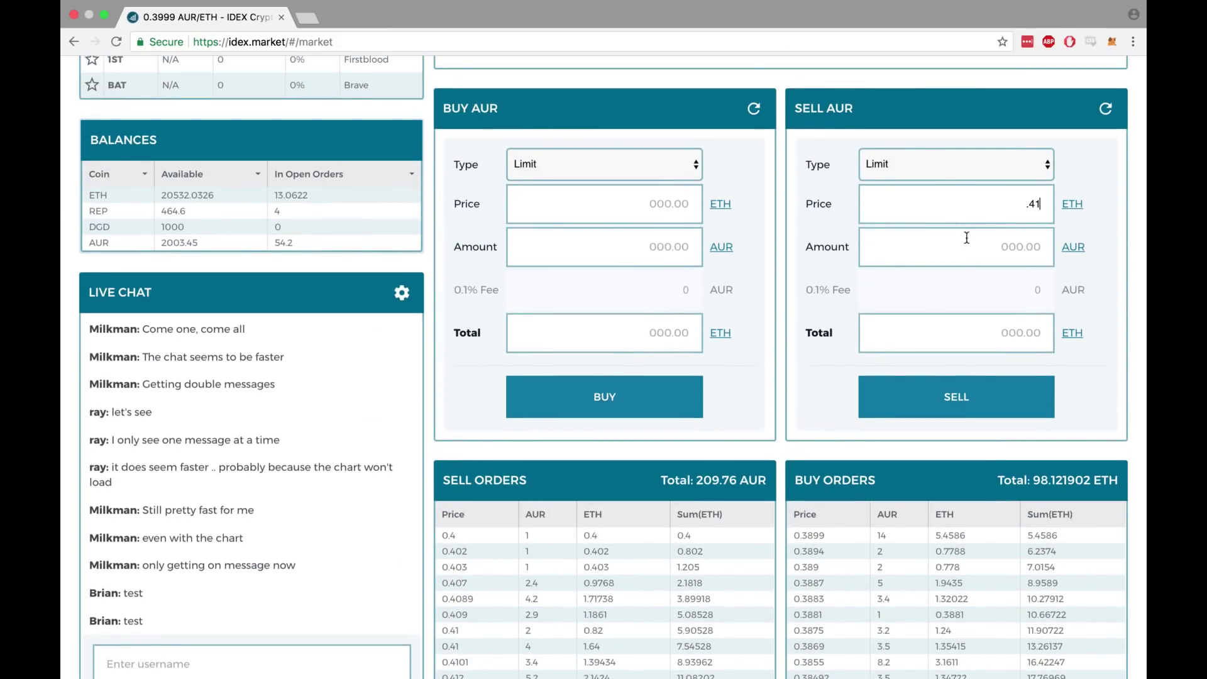
type("1")
left_click(962, 403)
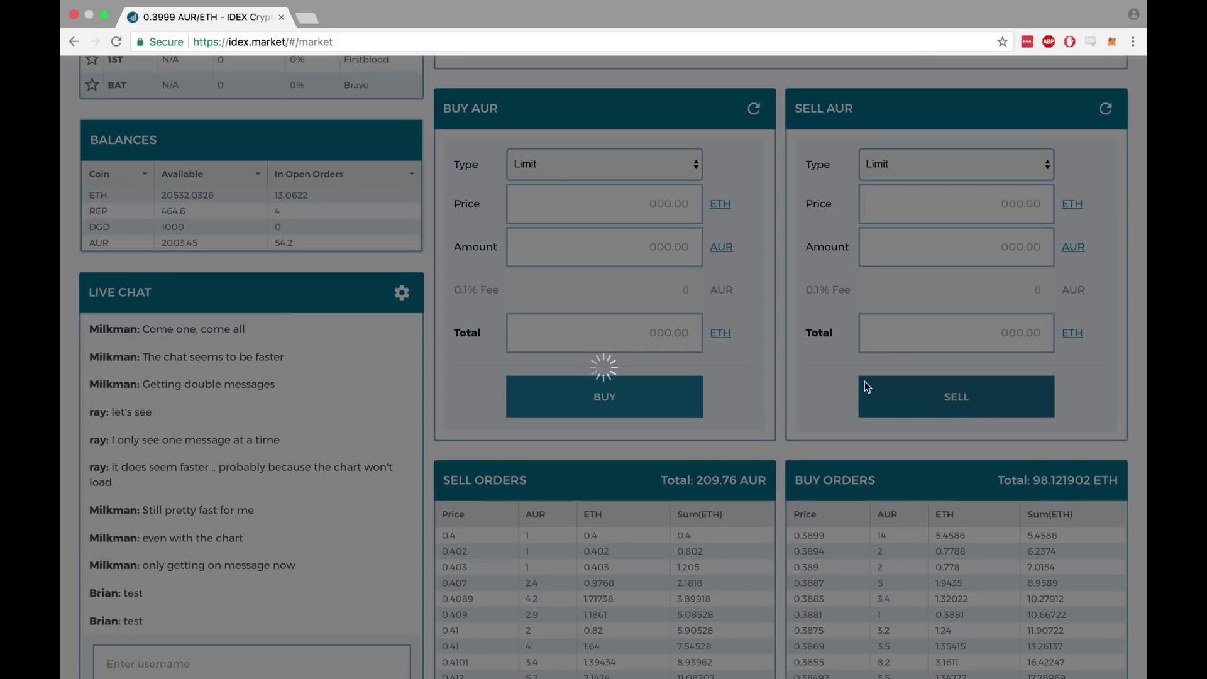
left_click(703, 382)
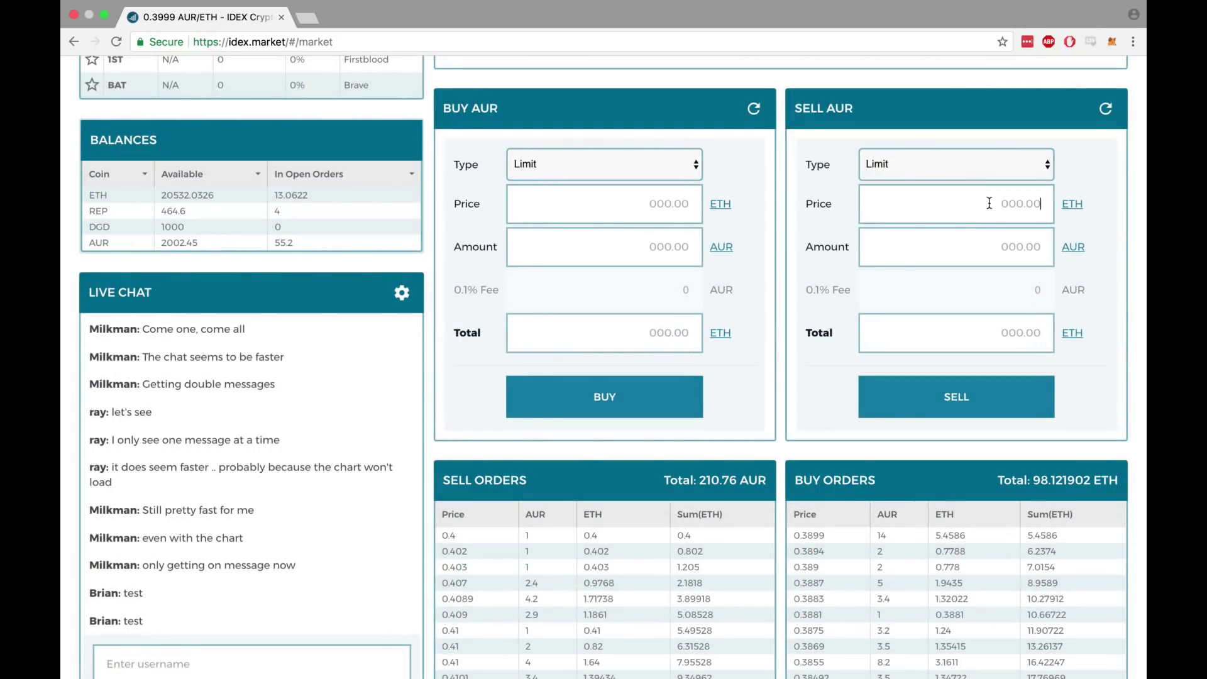
type(".43")
Step: Place a limit order selling 2 AUR at 0.43 ETH
left_click(989, 255)
type("2")
left_click(977, 402)
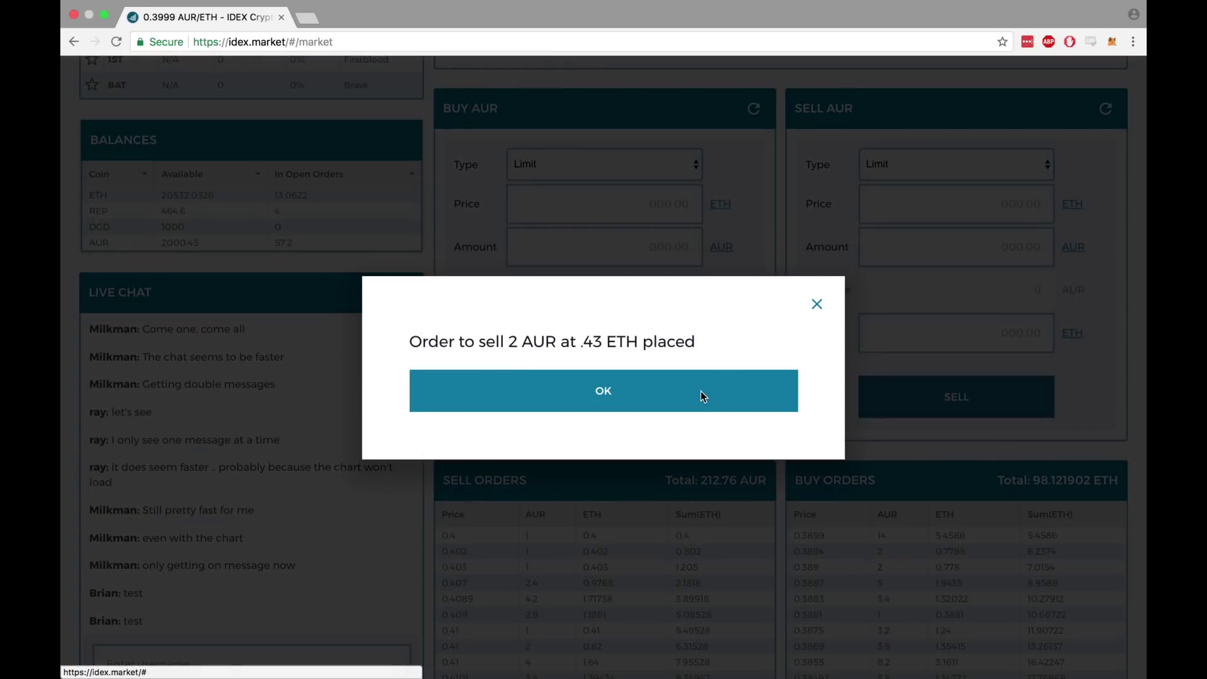
left_click(701, 393)
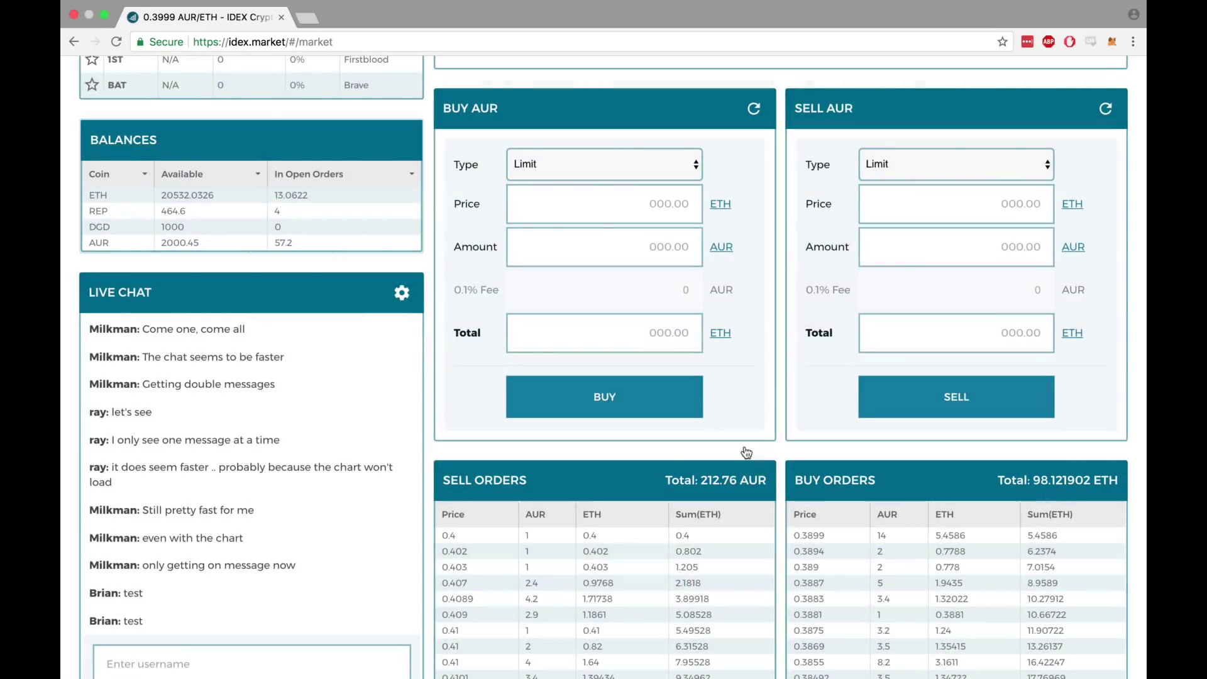
Step: Sell 18 AUR into the top bids down to 0.389 ETH
left_click(842, 566)
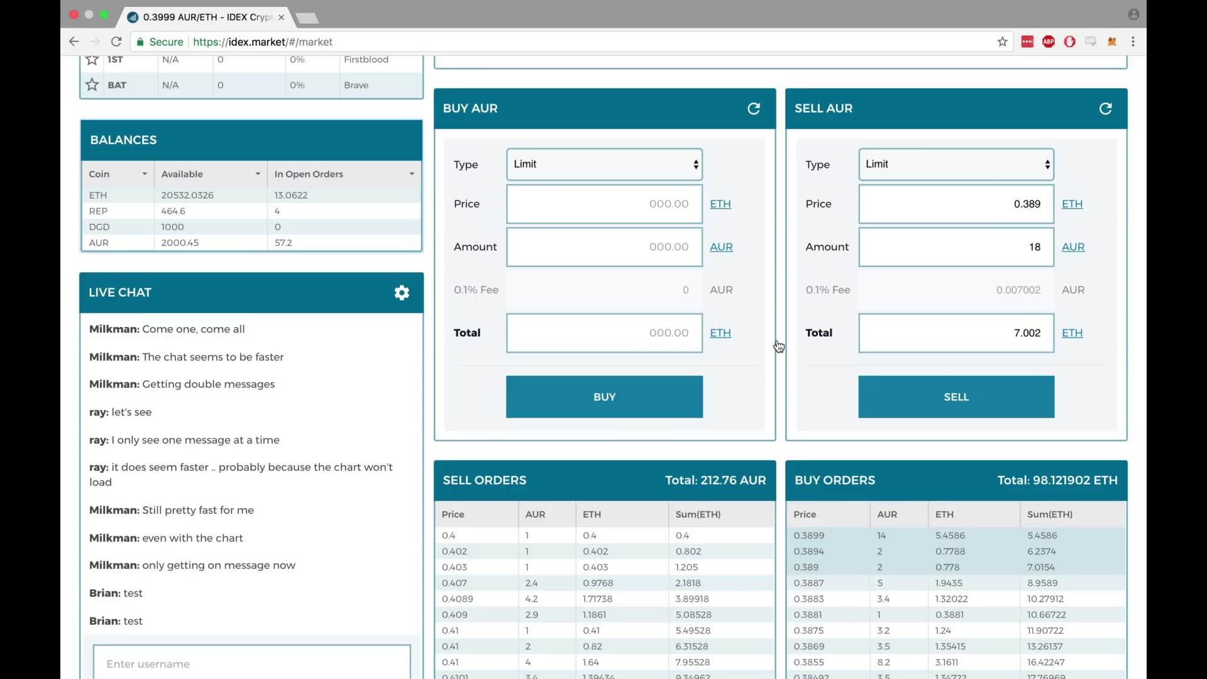
scroll(778, 346, "down", 1)
left_click(920, 380)
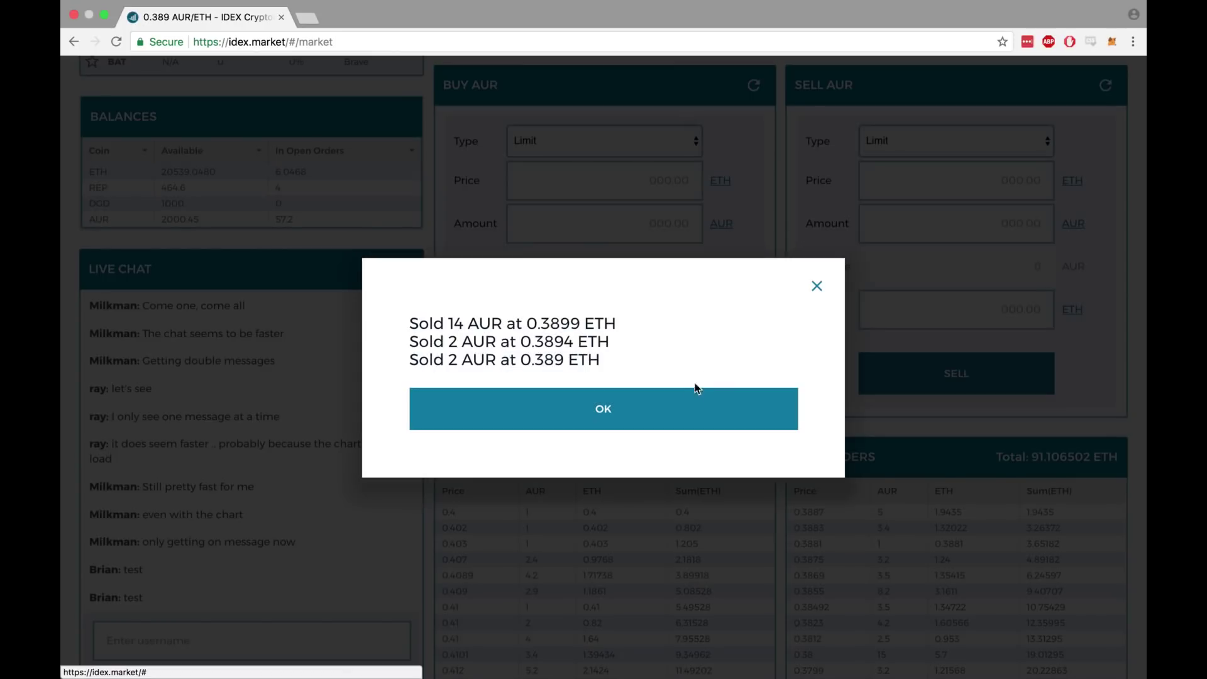
left_click(684, 409)
Step: Sell 16.1 AUR into the bids down to 0.3869 ETH
left_click(854, 576)
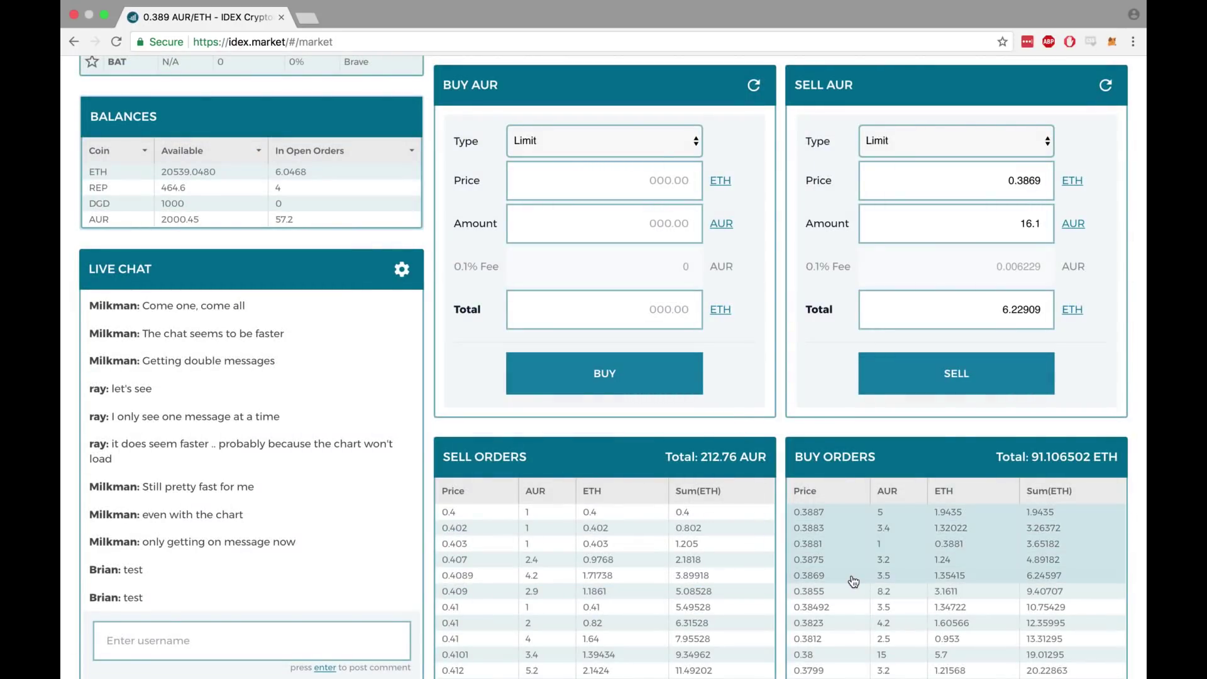
left_click(958, 379)
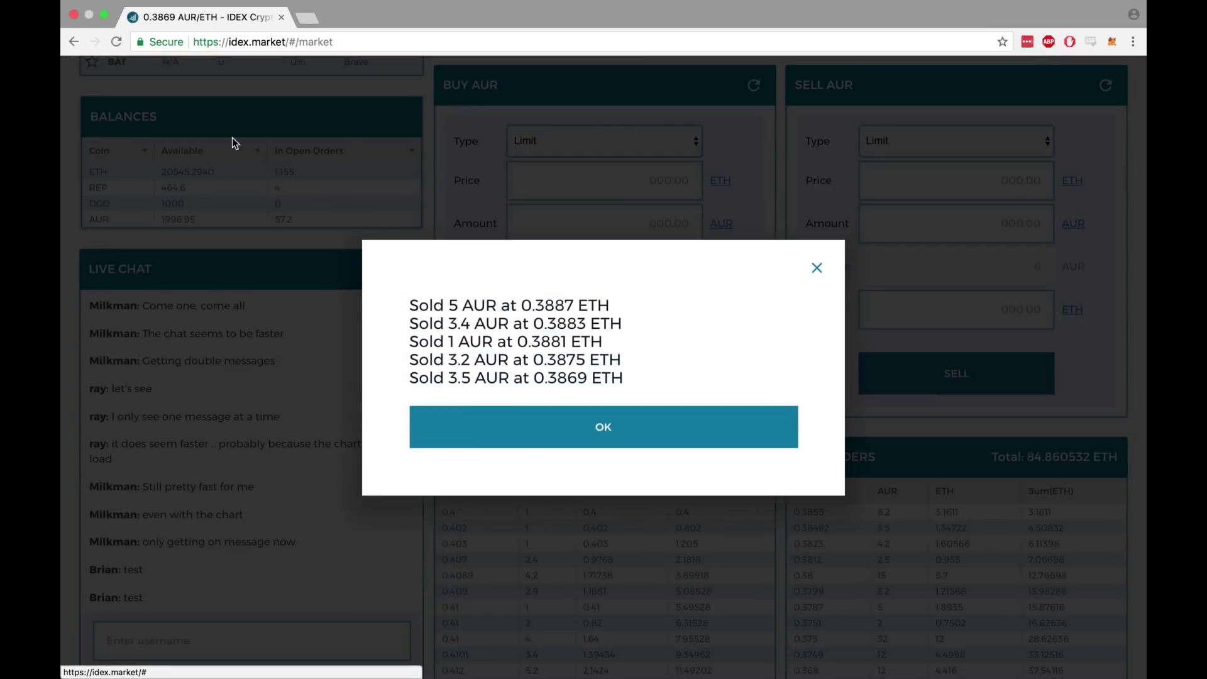
left_click(535, 431)
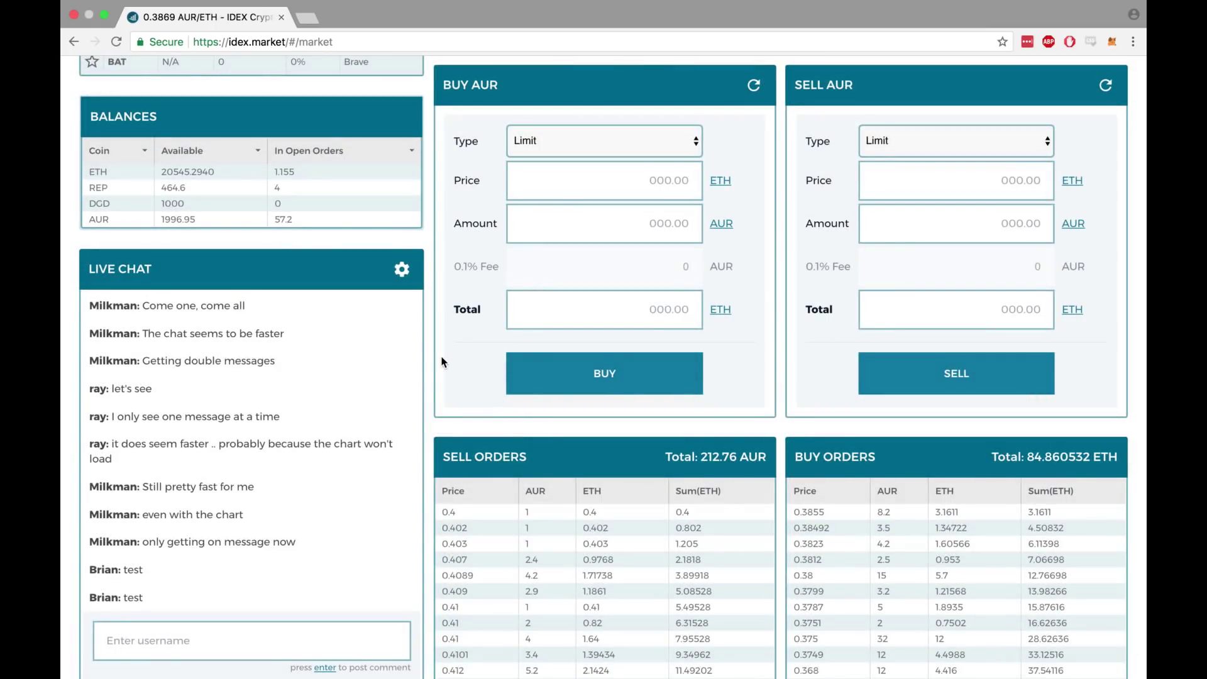
scroll(435, 376, "up", 5)
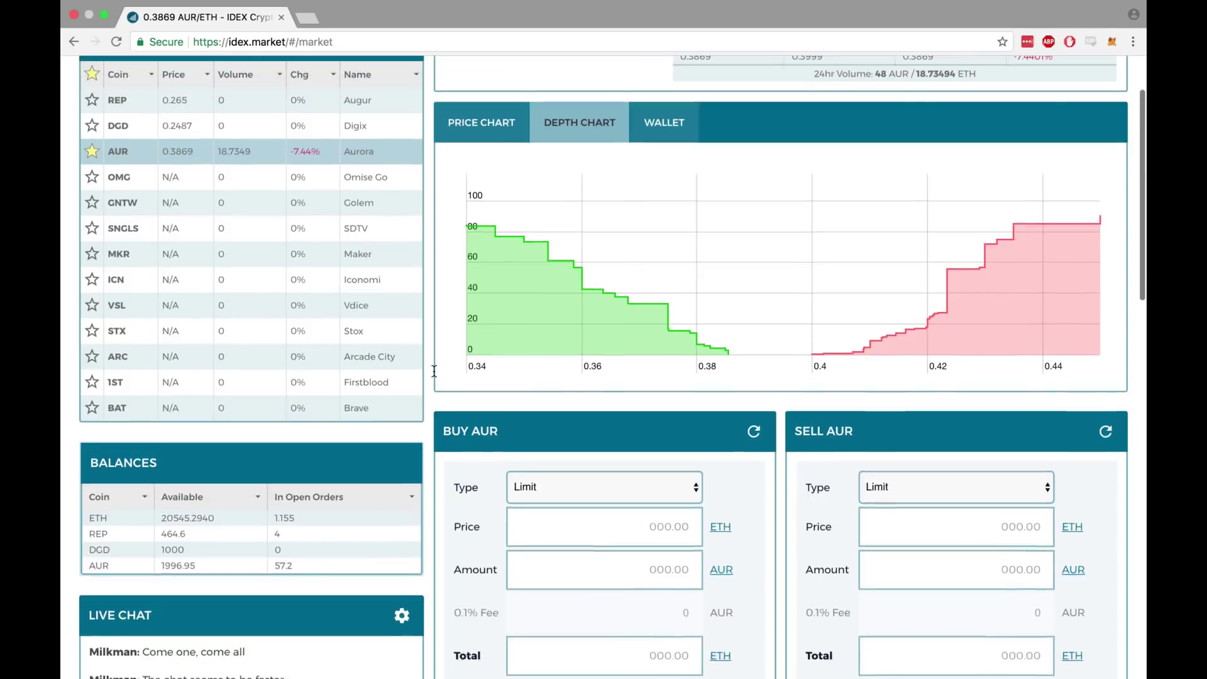
mouse_move(893, 76)
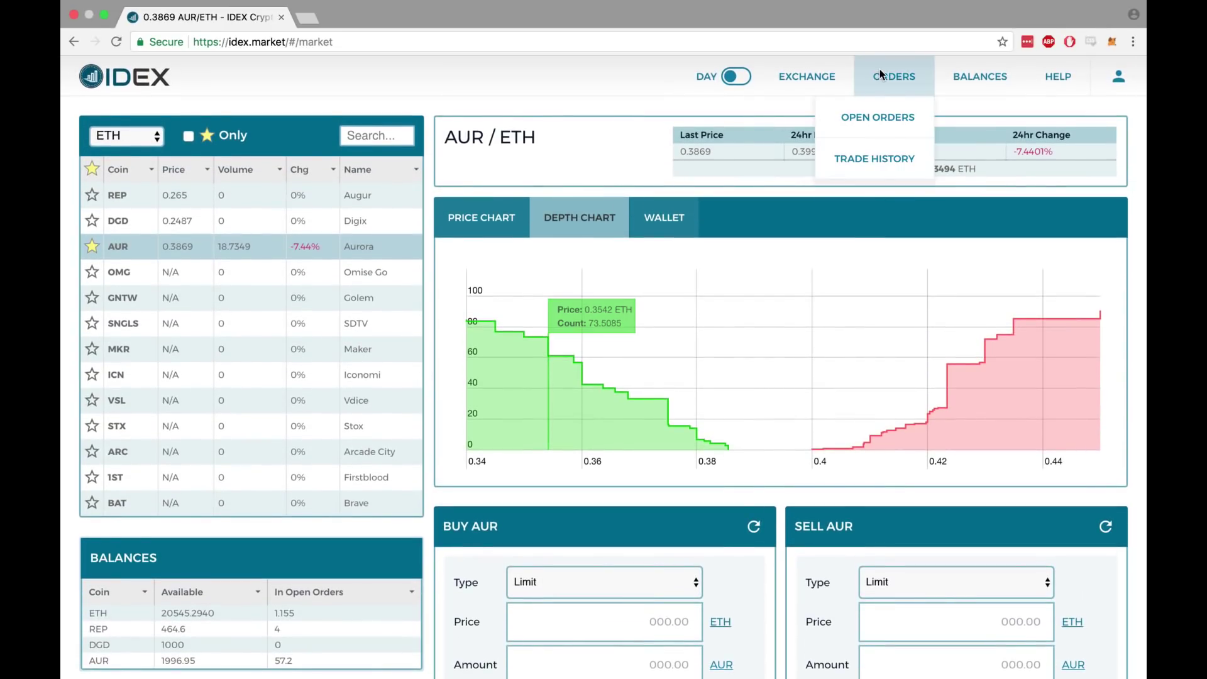
Step: Open Trade History and view a COMPLETE trade's transaction on Ropsten Etherscan
left_click(873, 162)
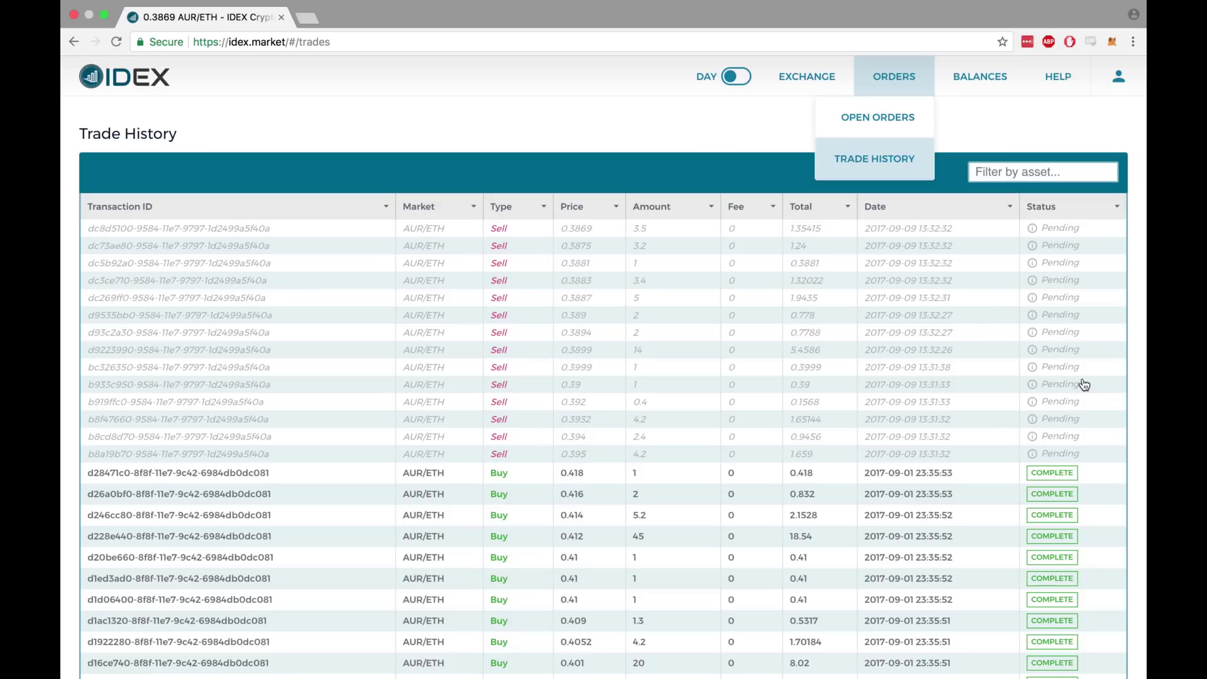
left_click(1047, 474)
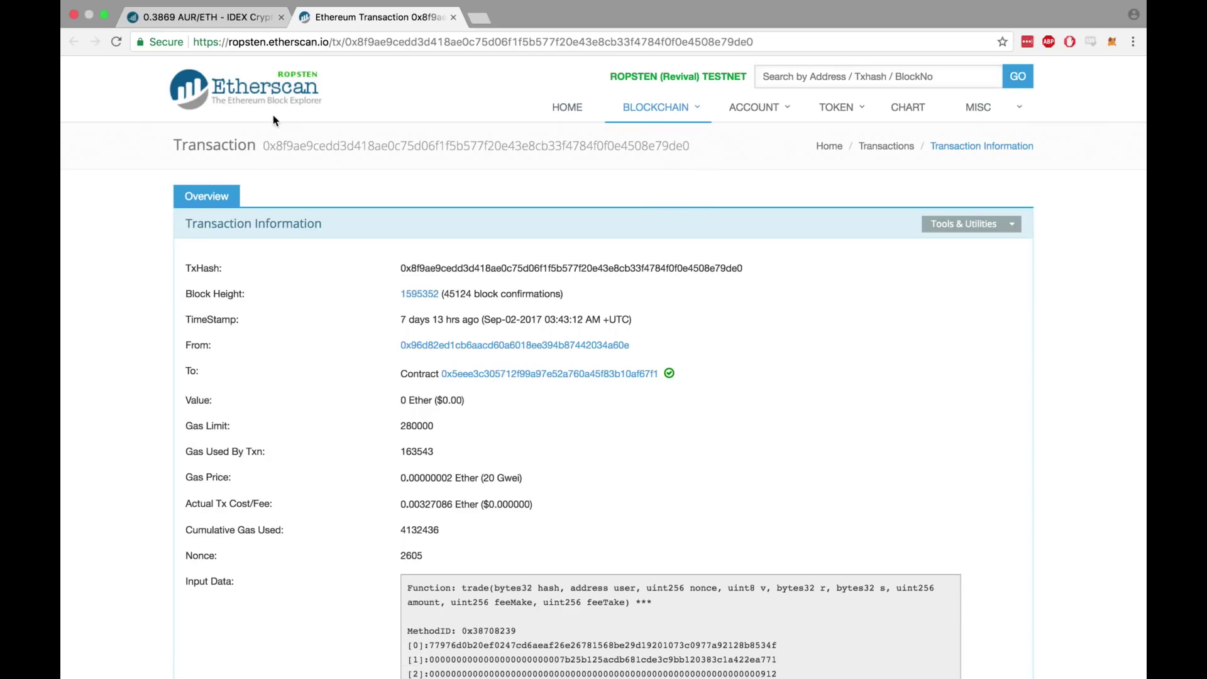
Step: In Open Orders, cancel the AUR sells at 0.4198 and 0.4162 and the REP sell at 0.299
left_click(198, 20)
mouse_move(893, 76)
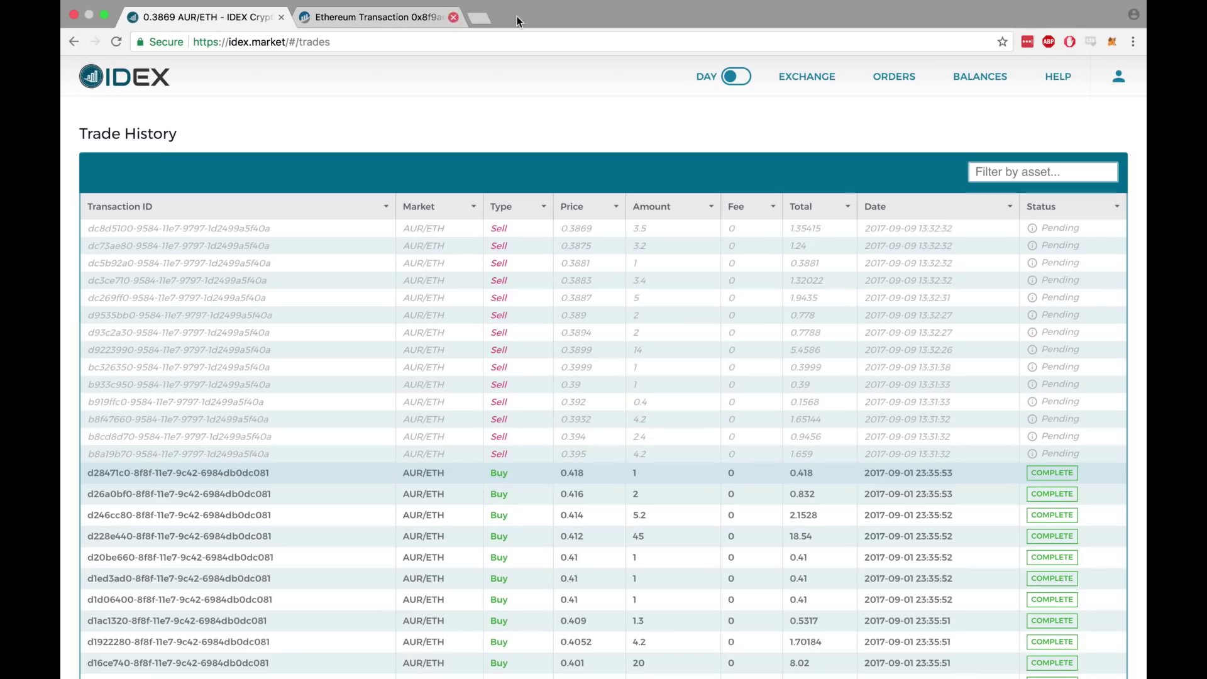
left_click(860, 121)
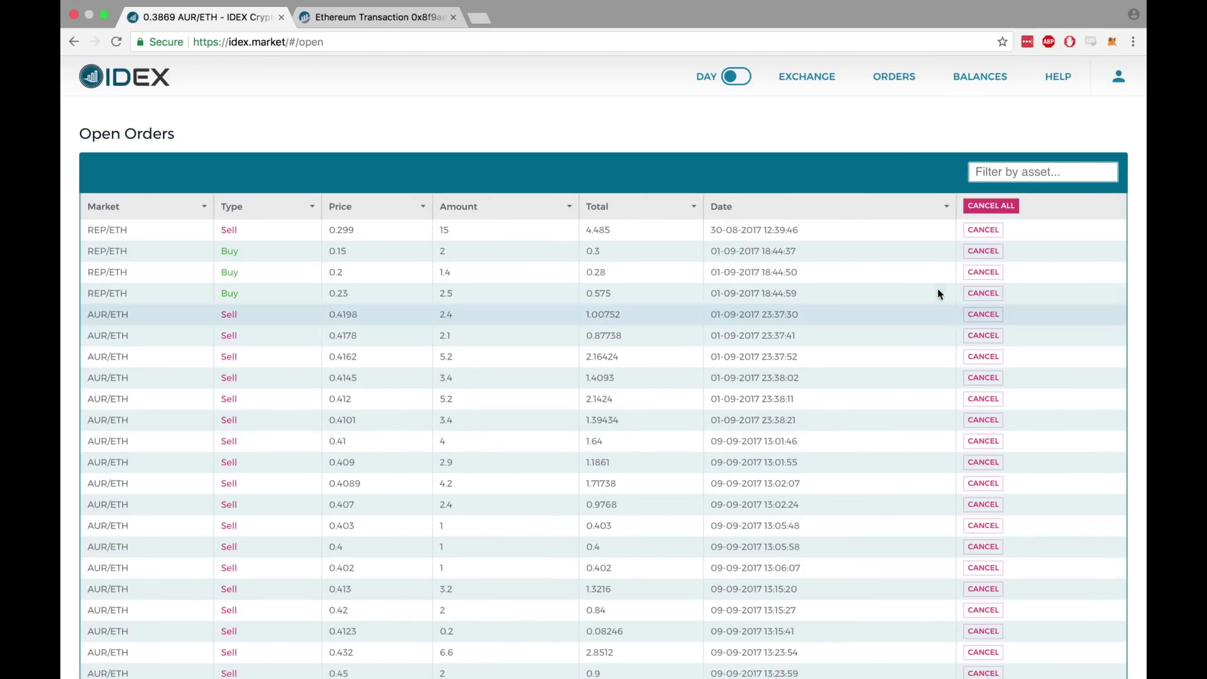
left_click(983, 315)
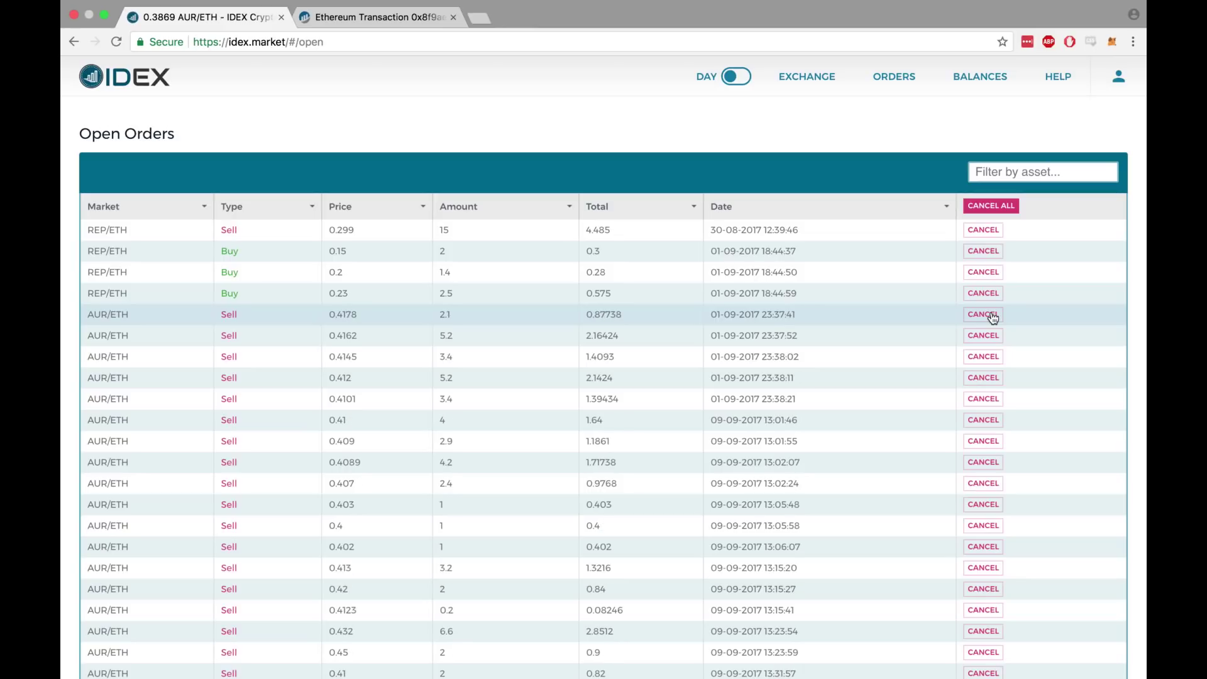
left_click(977, 231)
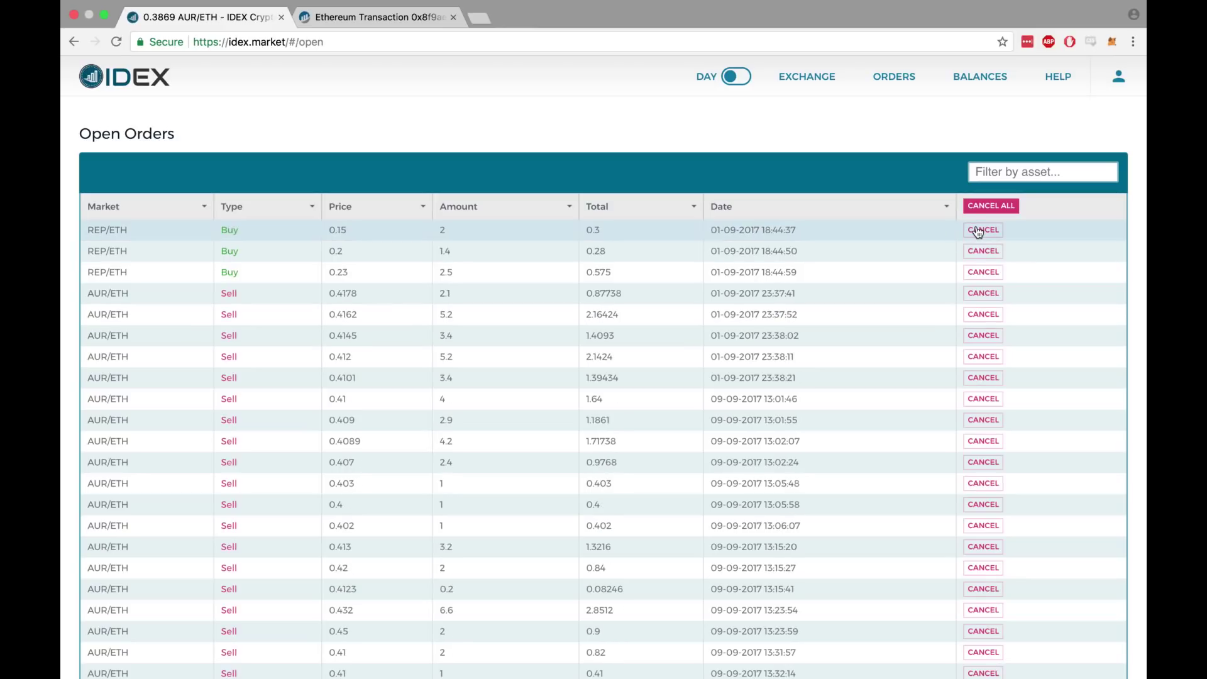
left_click(983, 315)
mouse_move(1057, 77)
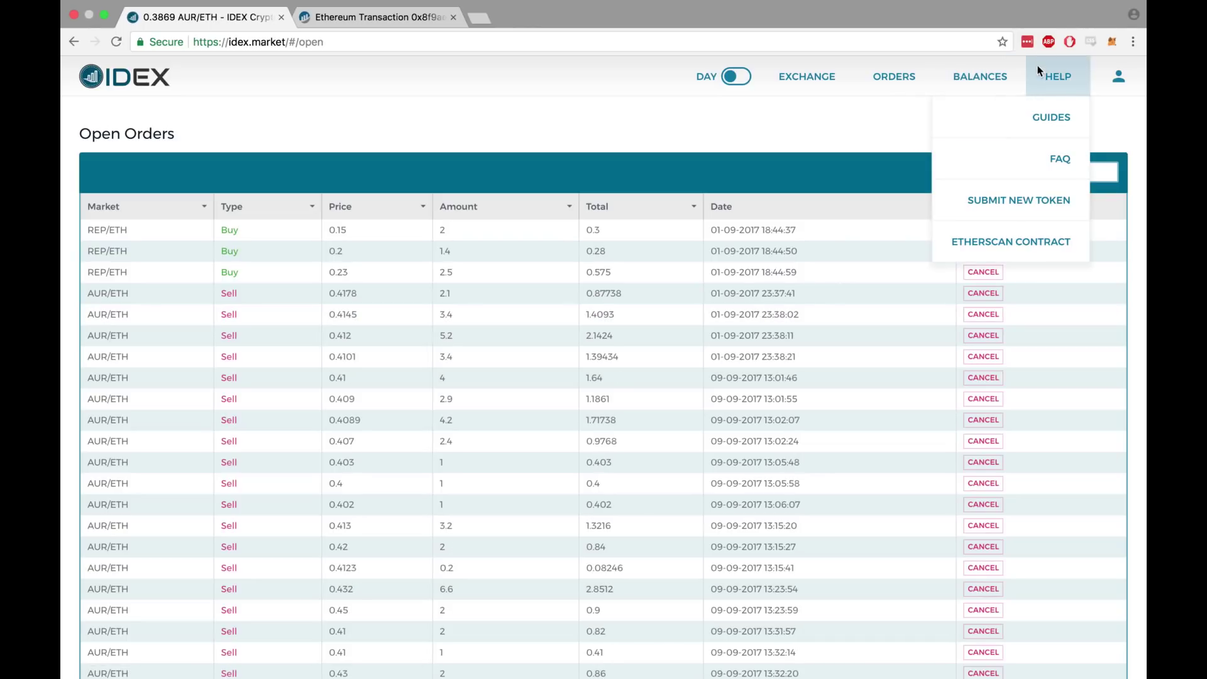
Step: Open Help > Guides to list topics from unlocking a wallet to cancelling orders
left_click(1047, 125)
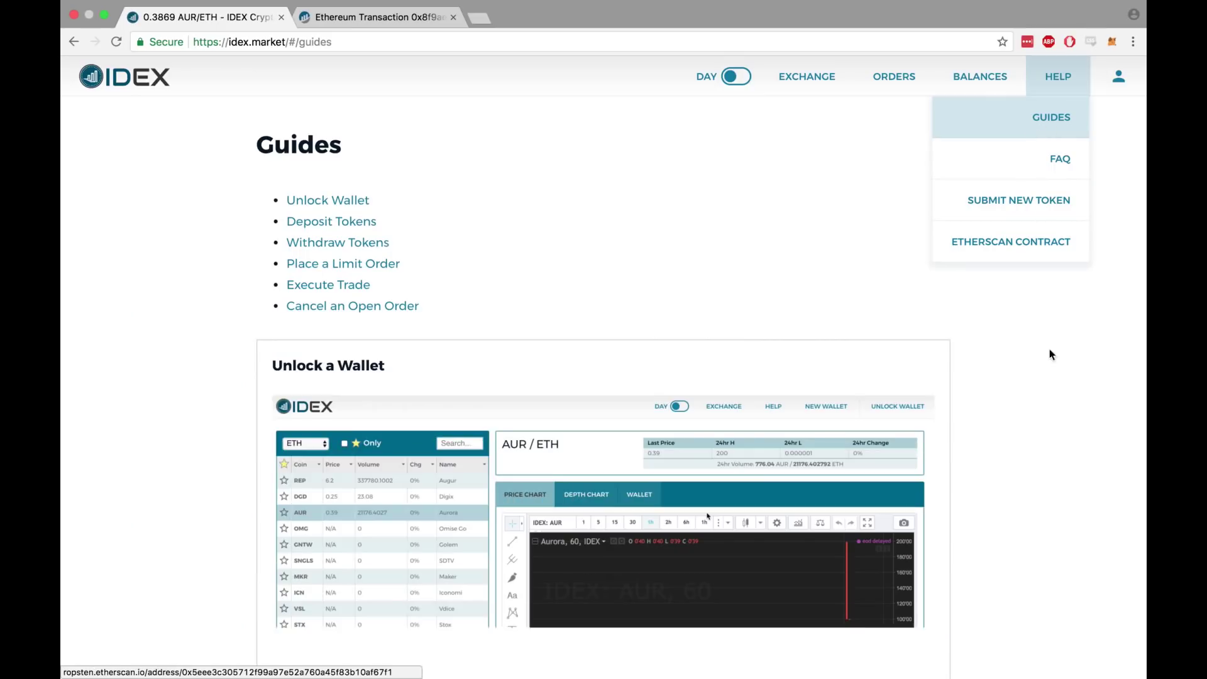